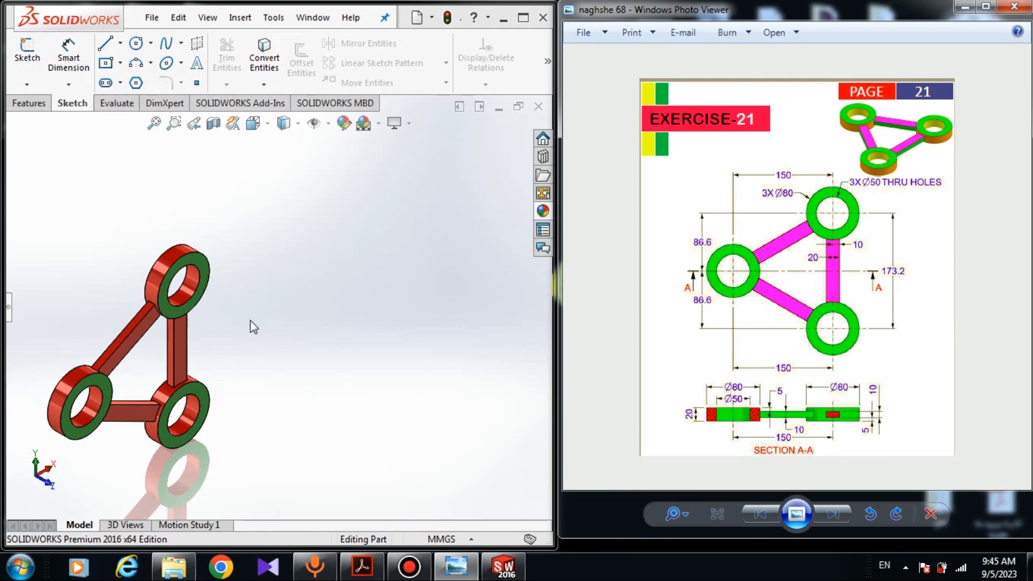
left_click(963, 9)
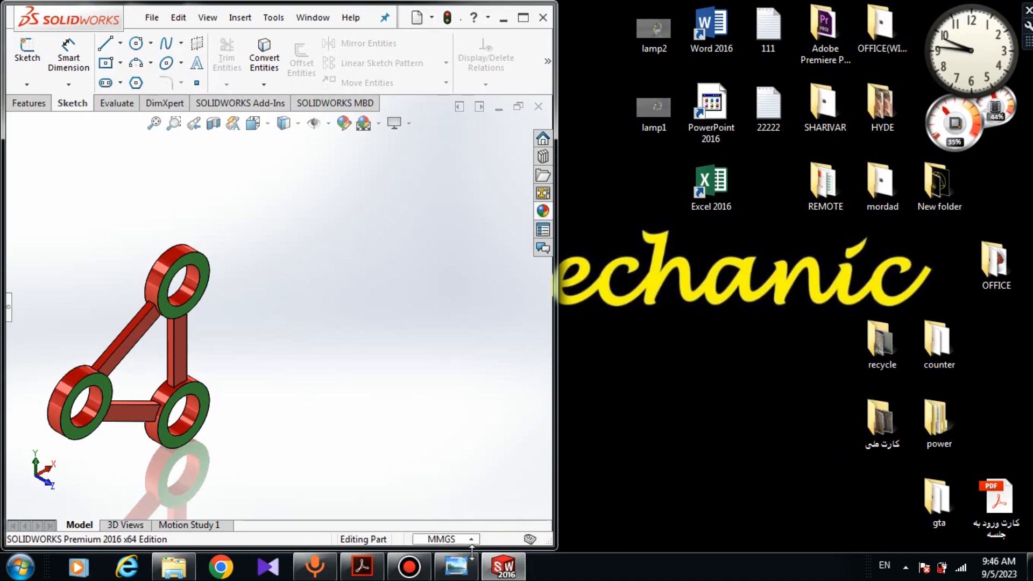
left_click(456, 566)
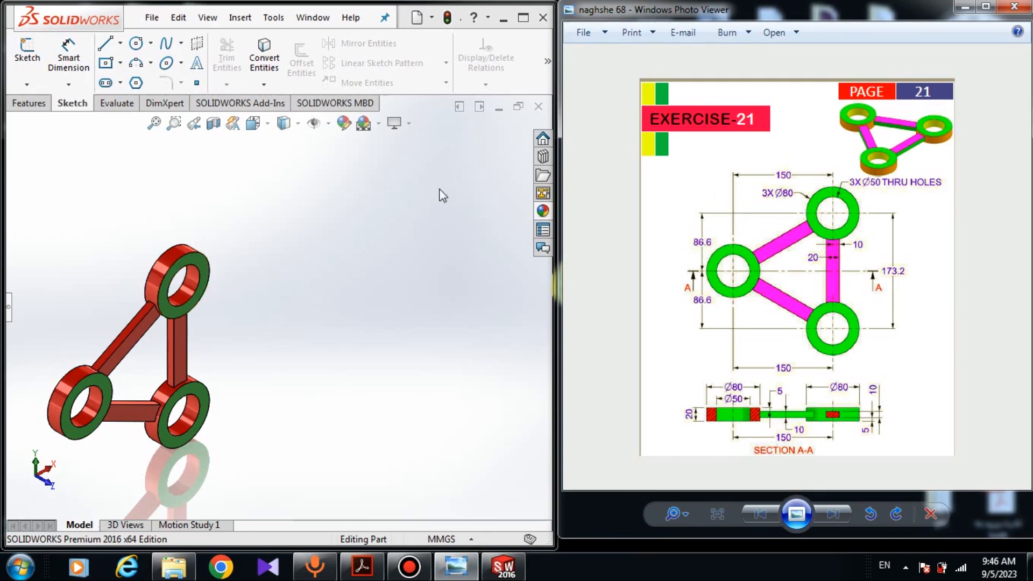
Close the finished ring-frame part and create a new part document
left_click(533, 110)
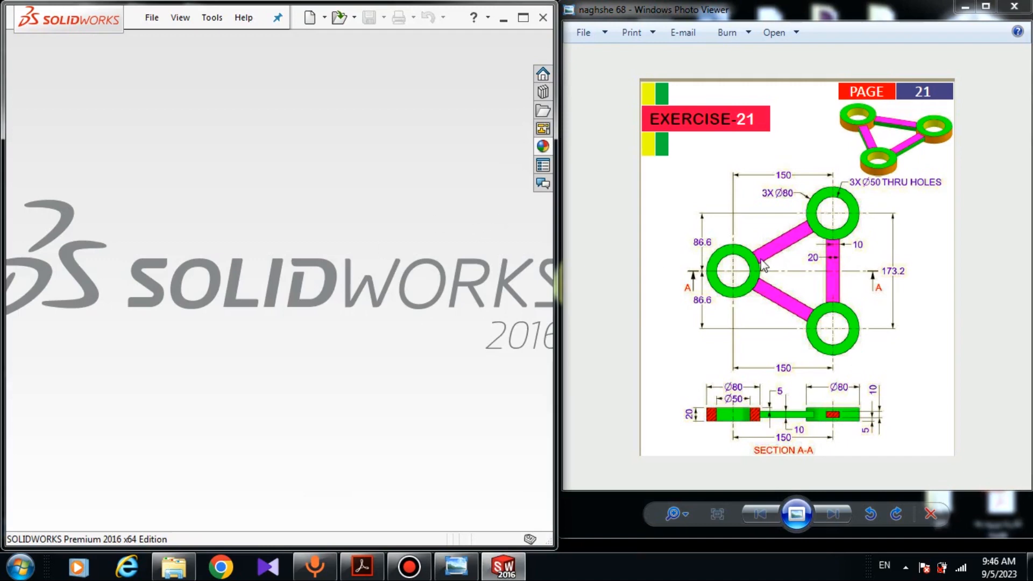
left_click(318, 22)
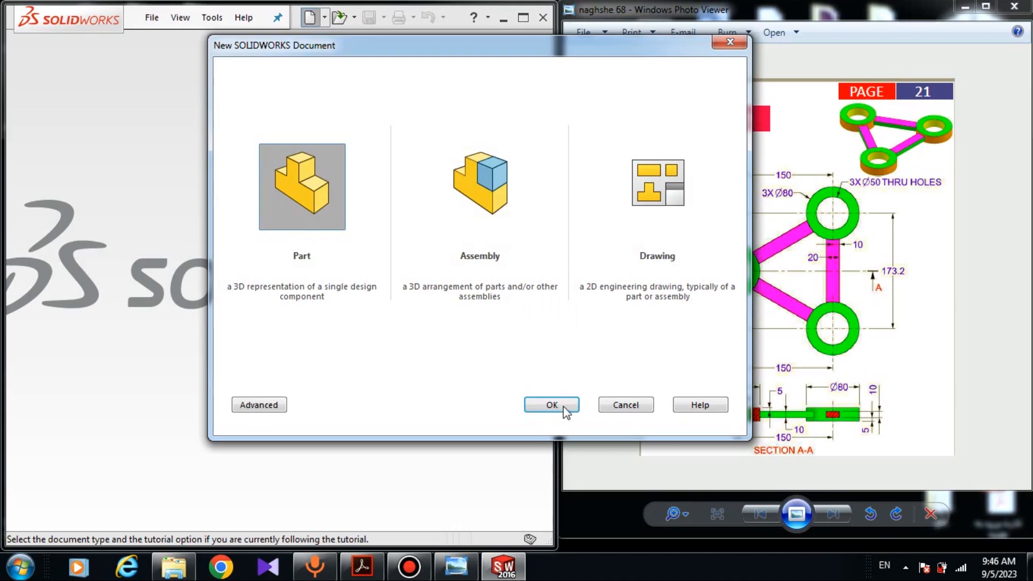
left_click(552, 405)
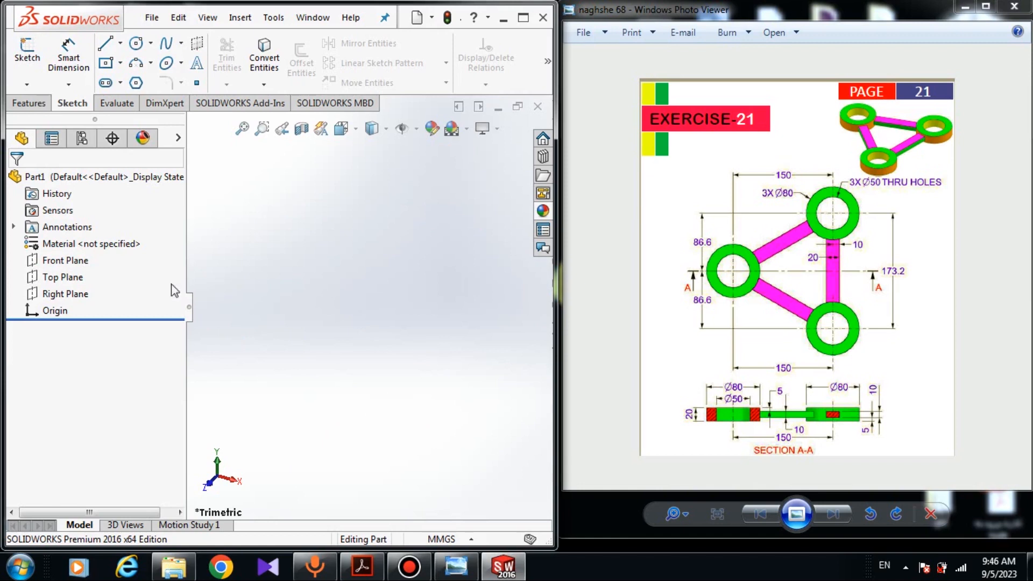
Start a sketch on the Front Plane and dismiss the low disk space notification
left_click(80, 262)
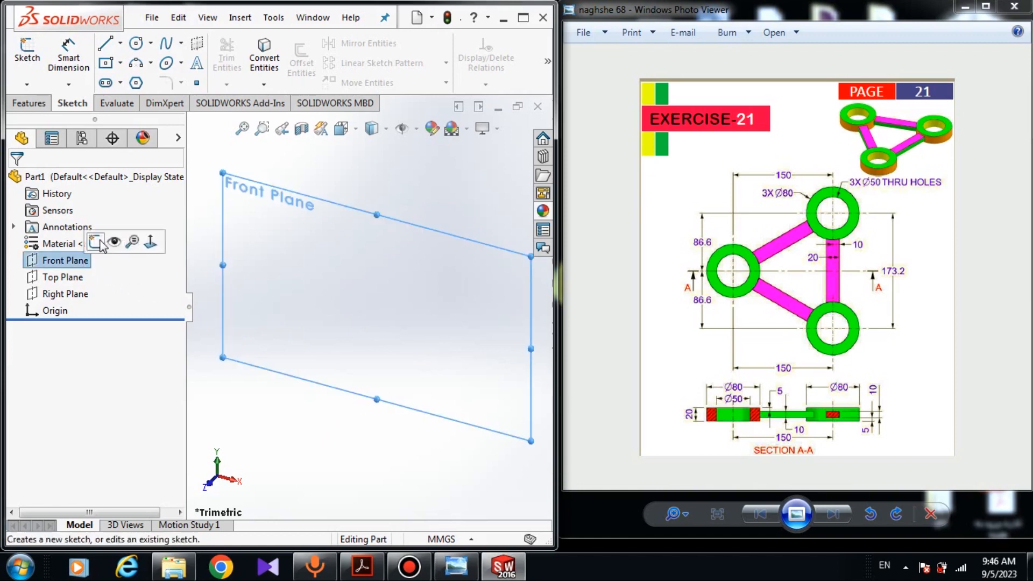
left_click(102, 238)
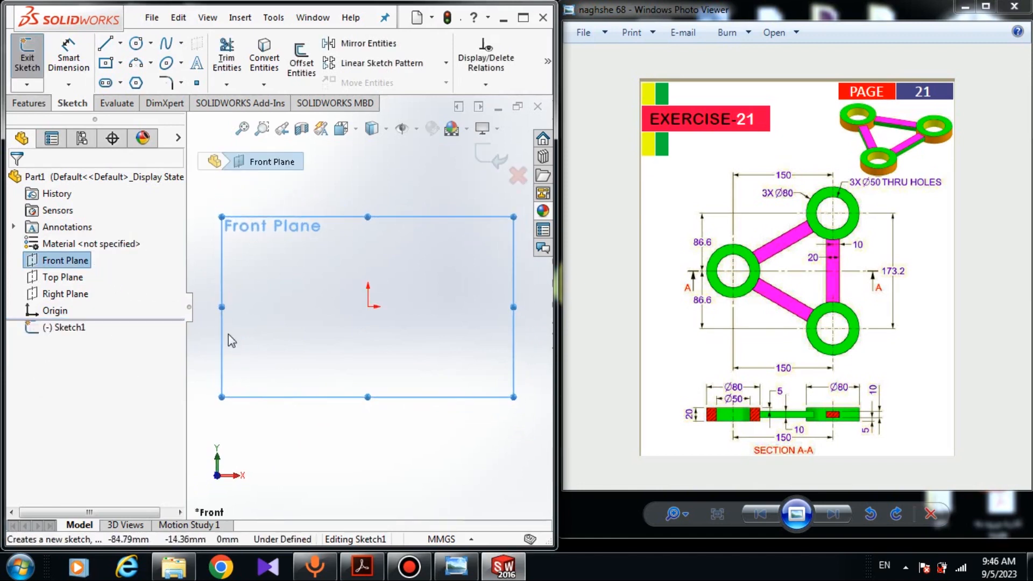
left_click(267, 314)
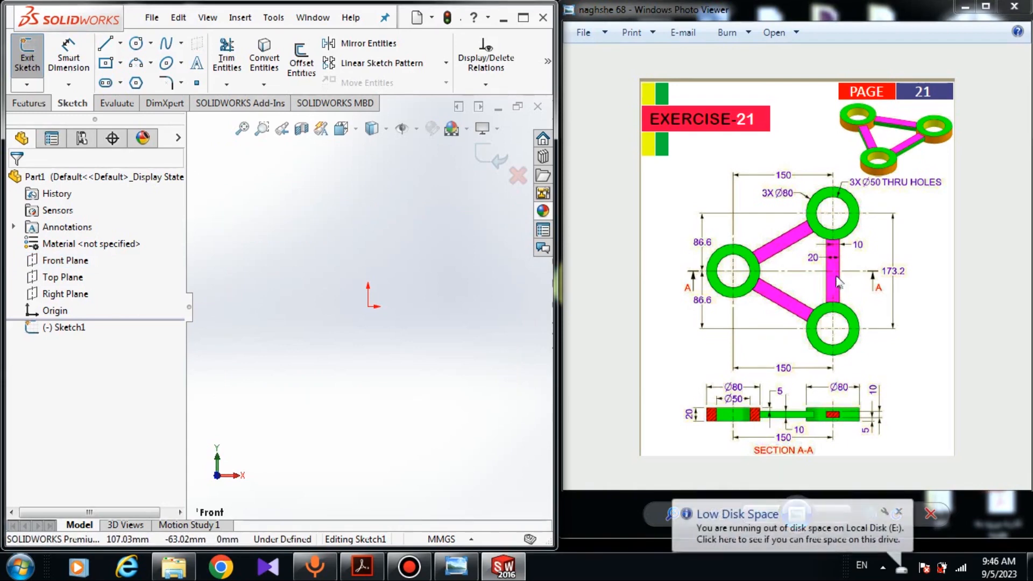
left_click(899, 511)
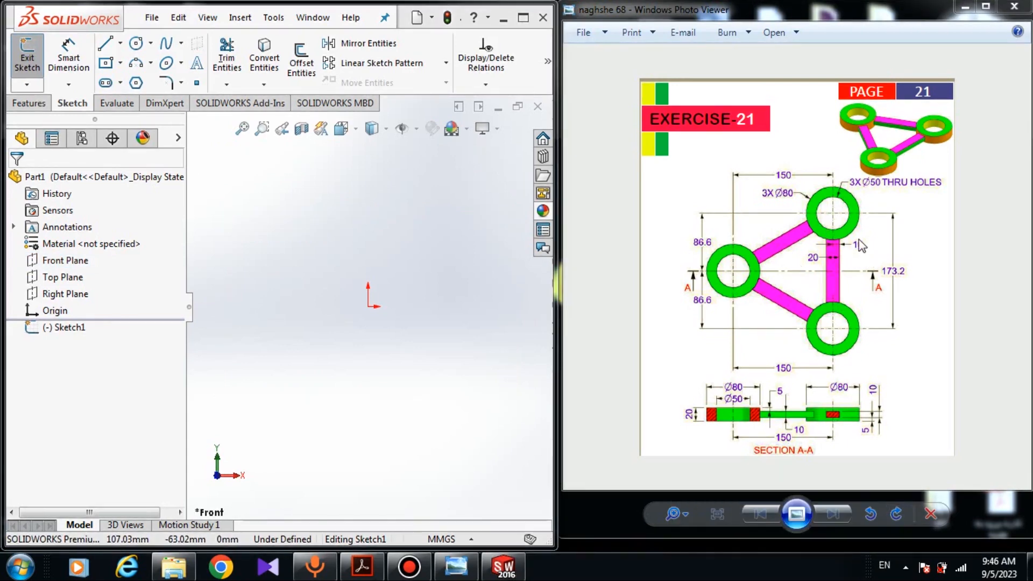
Draw a vertical centerline about 77 mm long upward from the origin
left_click(119, 44)
left_click(141, 81)
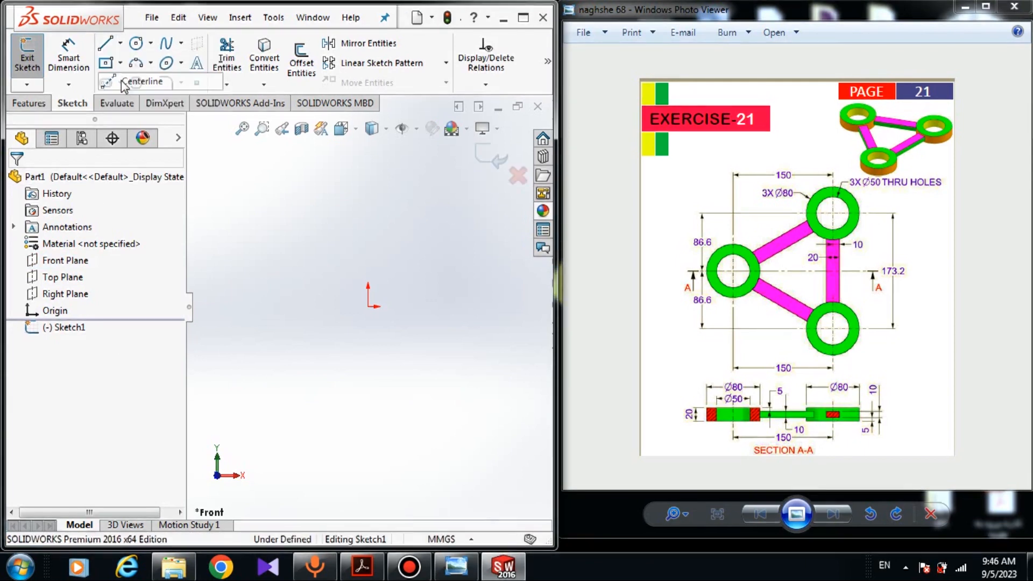
left_click(368, 306)
left_click(366, 183)
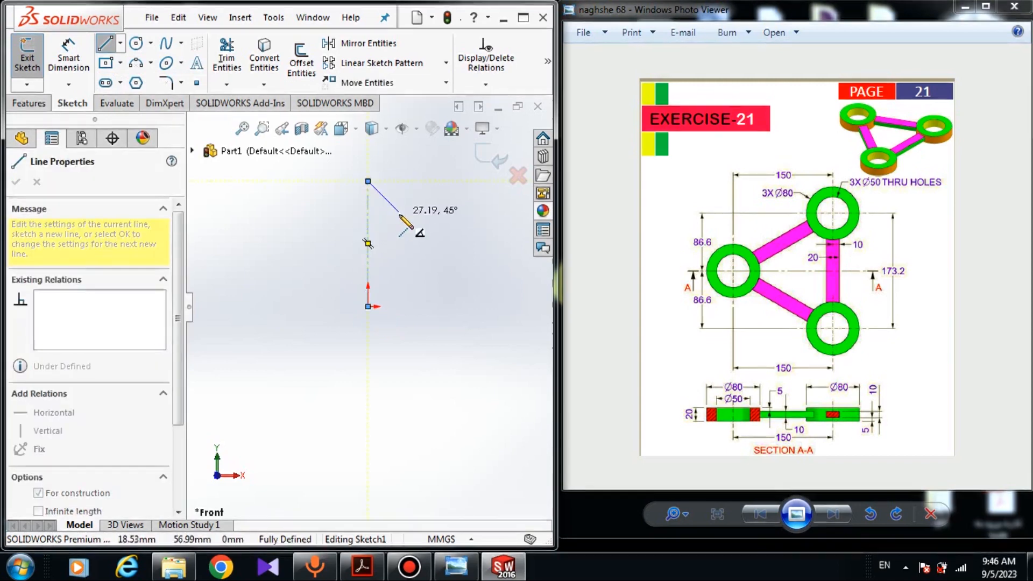
right_click(402, 210)
left_click(411, 226)
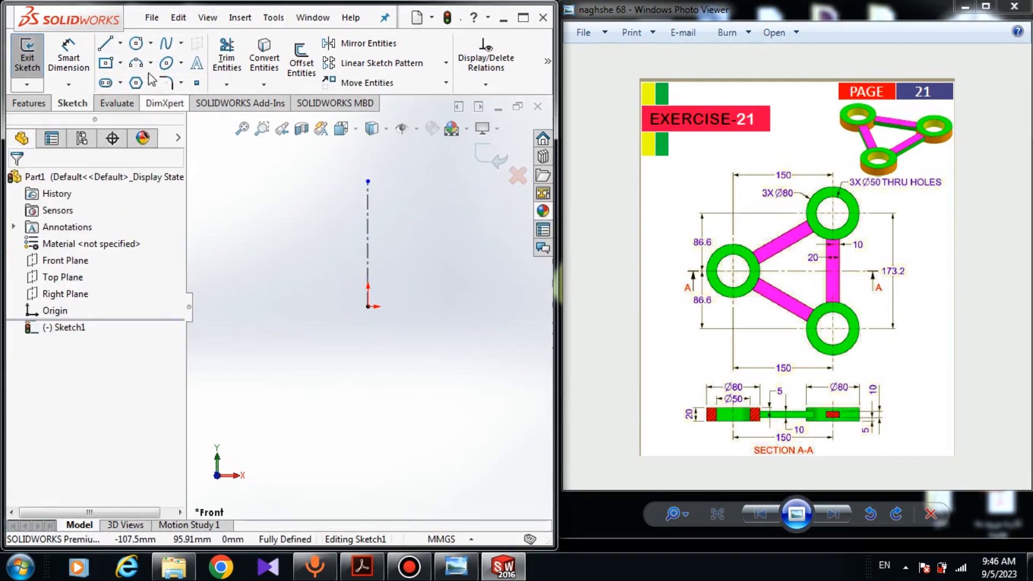
Draw a horizontal centerline about 88 mm long from the origin toward the left
left_click(120, 43)
left_click(141, 81)
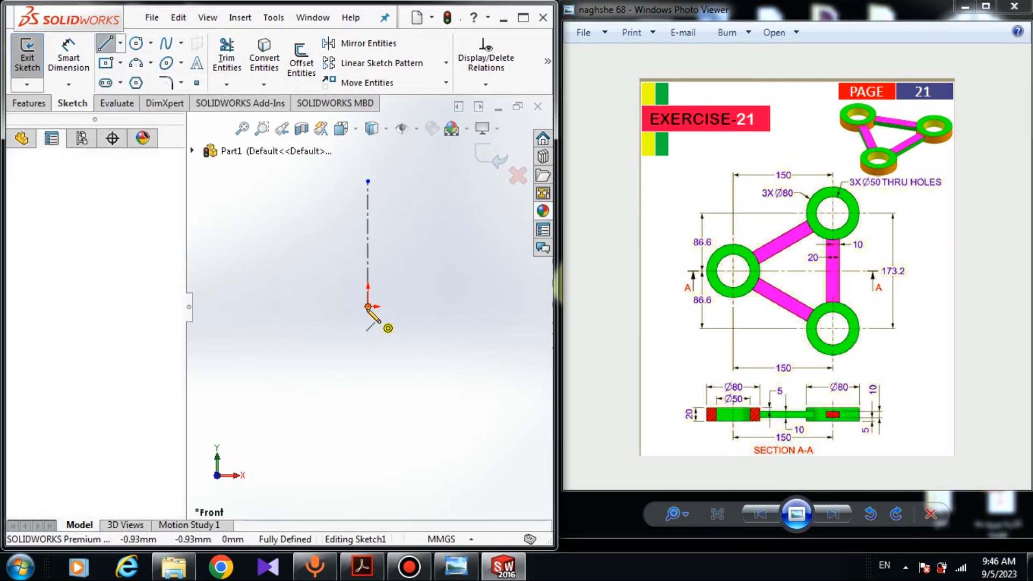
left_click(367, 306)
left_click(224, 306)
right_click(437, 277)
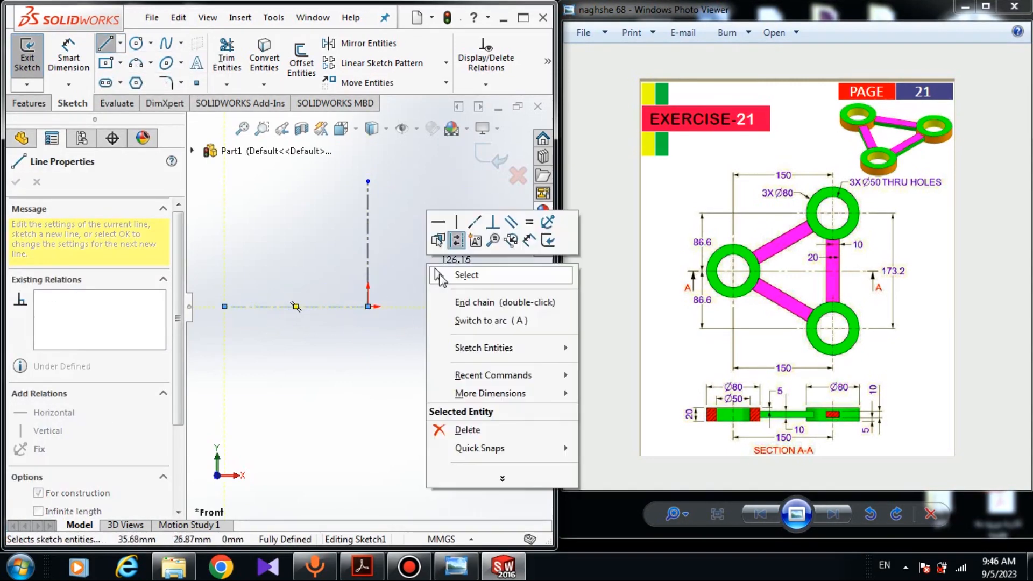
left_click(439, 275)
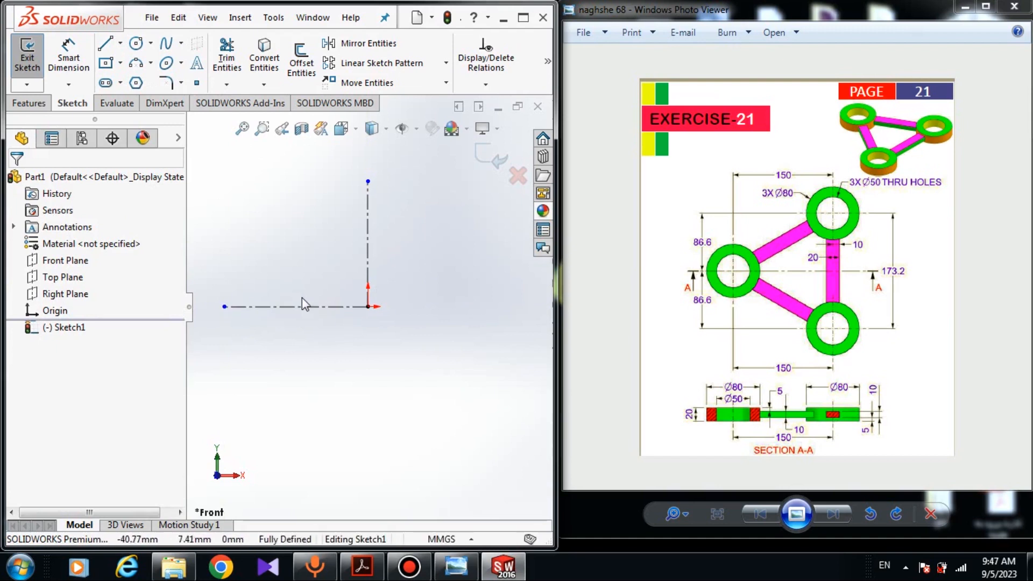
Draw two concentric circles centred on the horizontal centerline's left end, the outer one about 125 mm in diameter
left_click(136, 43)
scroll(290, 306, "up", 1)
scroll(280, 322, "up", 1)
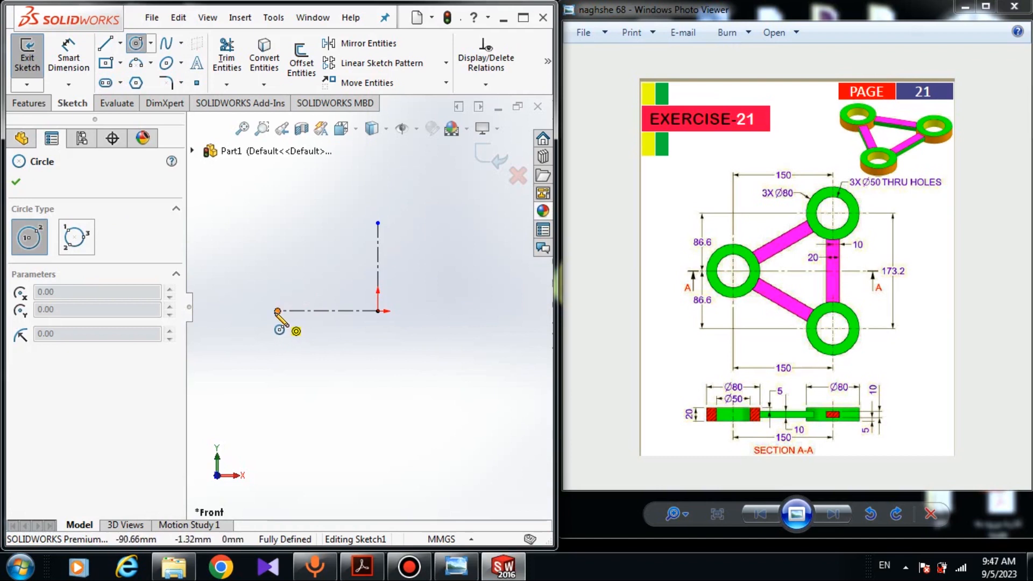
left_click(278, 311)
left_click(276, 344)
left_click(278, 311)
left_click(297, 379)
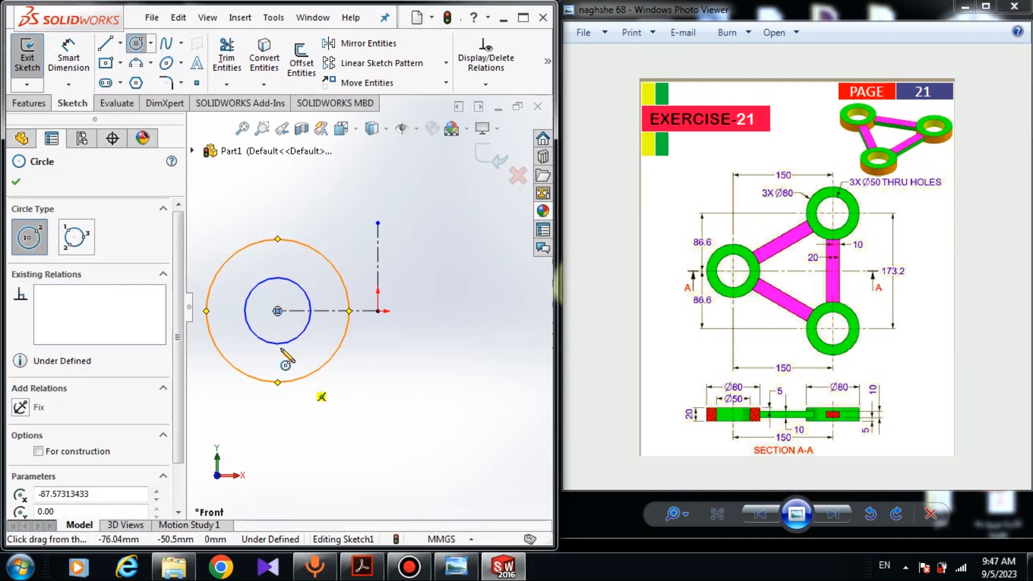
Draw two concentric circles centred on the vertical centerline's upper end, the outer one about 68 mm in diameter
left_click(379, 223)
left_click(392, 240)
left_click(379, 223)
left_click(405, 250)
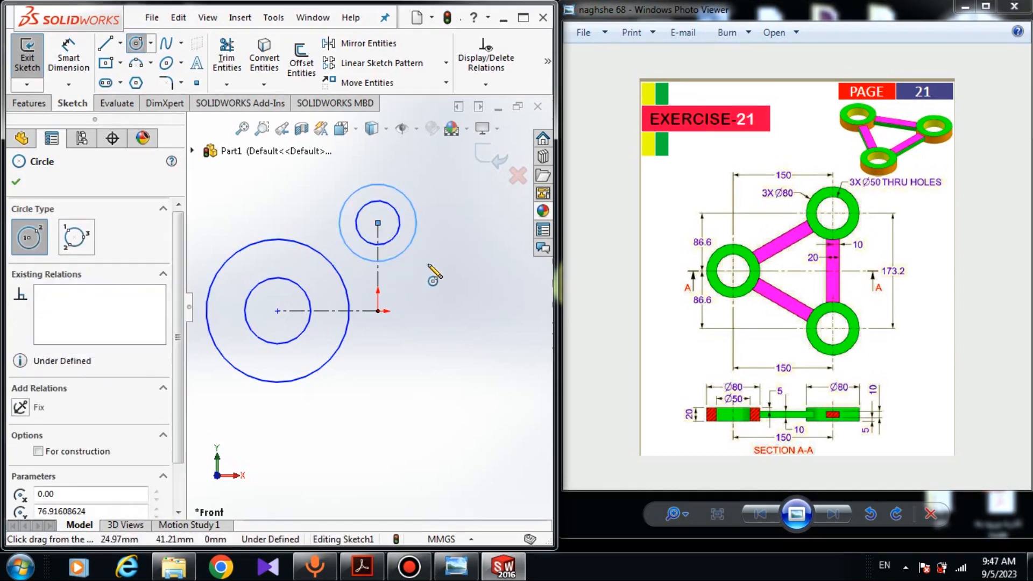
right_click(434, 258)
left_click(462, 279)
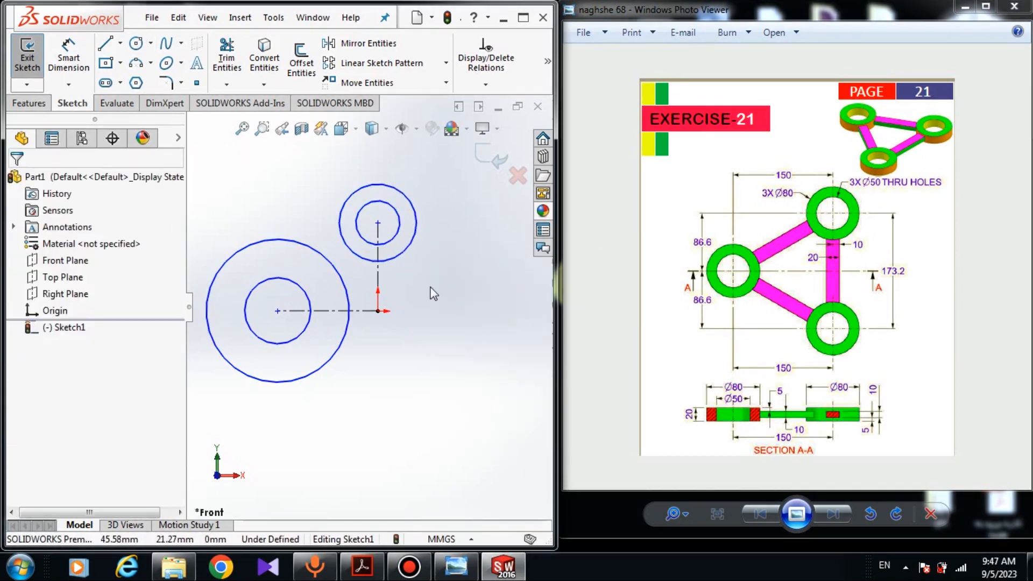
Add Equal relations between the two inner circles and between the two outer circles
left_click(399, 243)
left_click(310, 300, "ctrl")
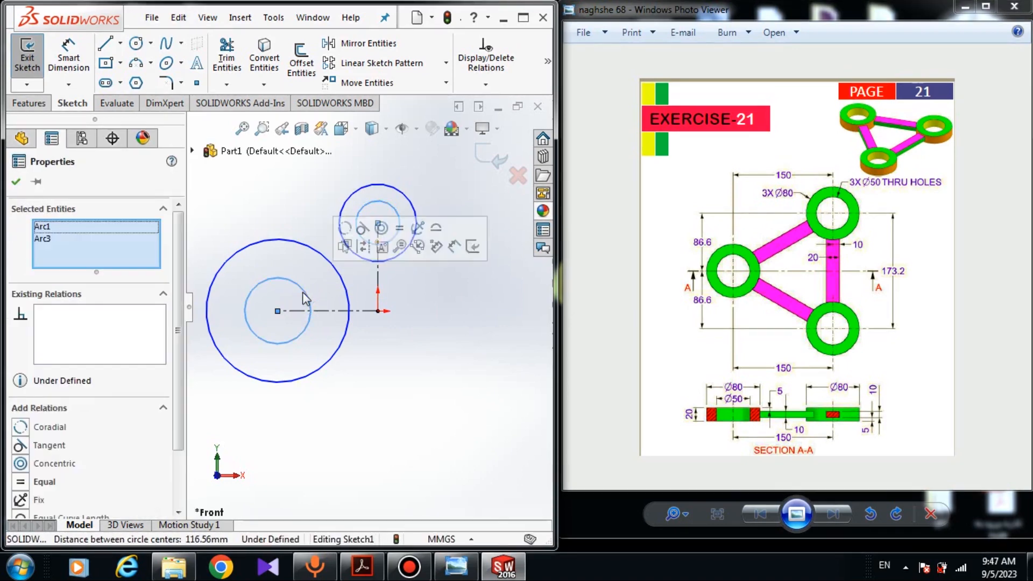
left_click(22, 482)
left_click(321, 458)
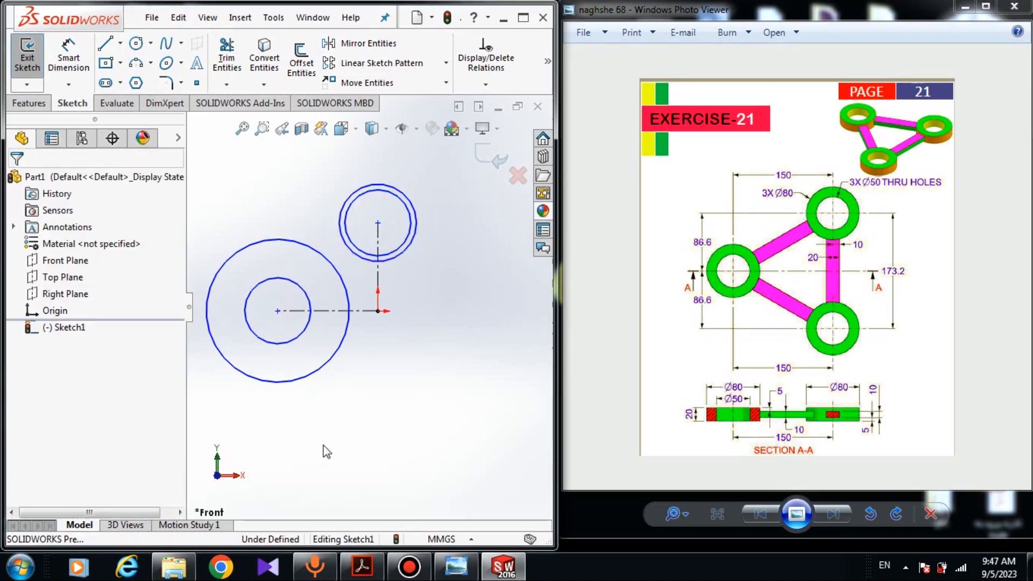
left_click(399, 254)
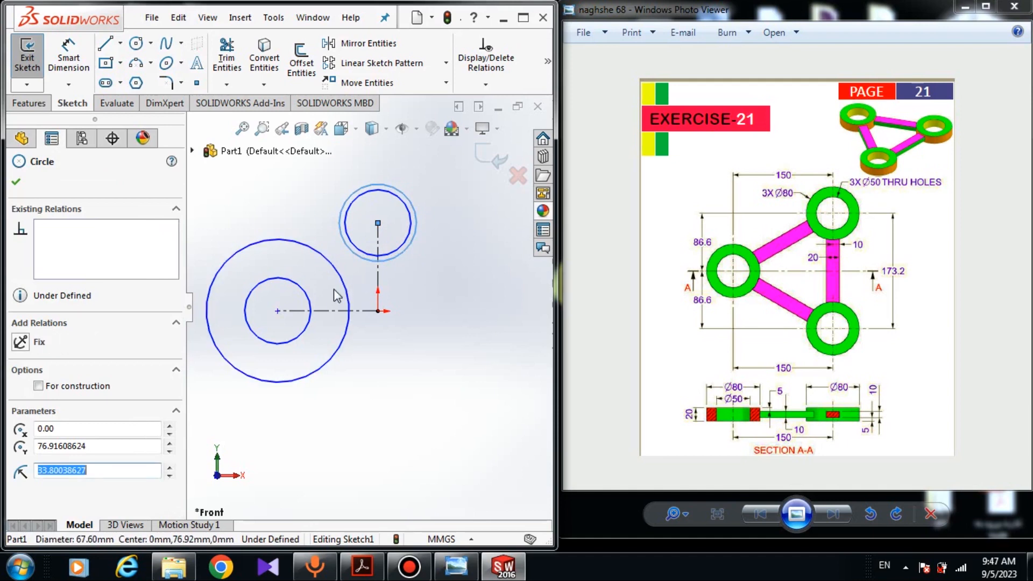
left_click(309, 302, "ctrl")
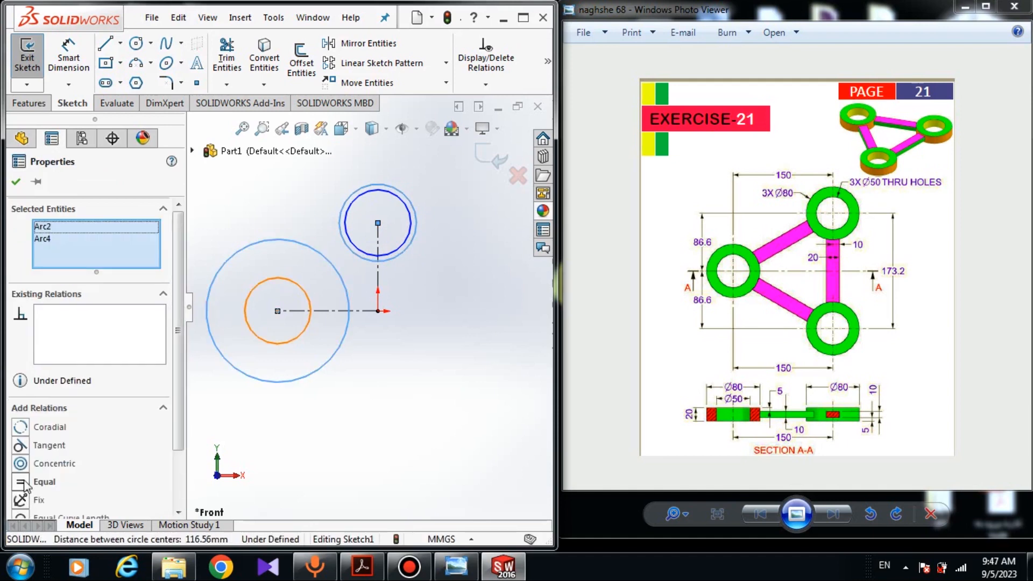
left_click(22, 483)
left_click(219, 212)
Dimension the upper outer circle's diameter as 80 mm
left_click(68, 60)
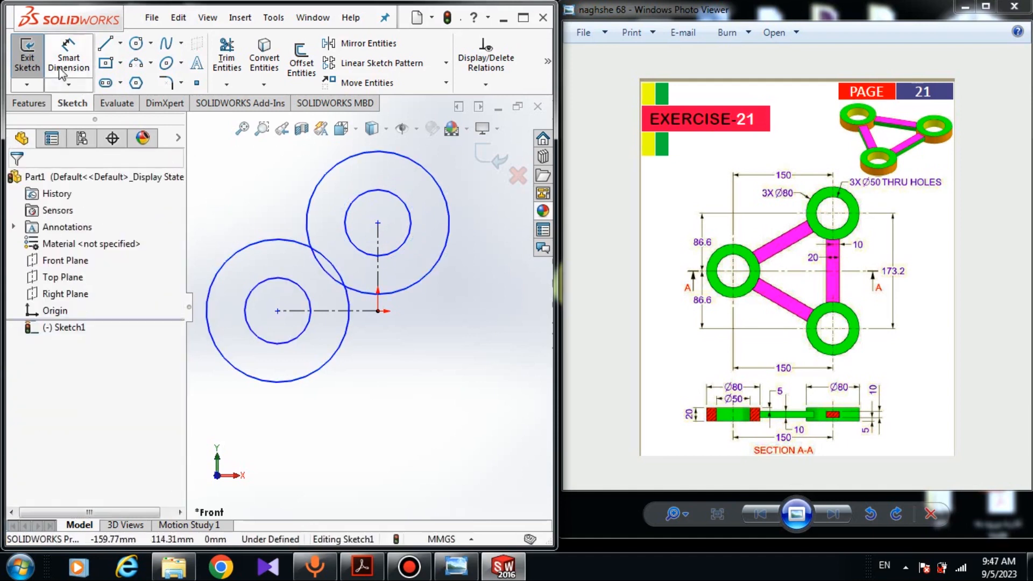
left_click(434, 272)
left_click(504, 278)
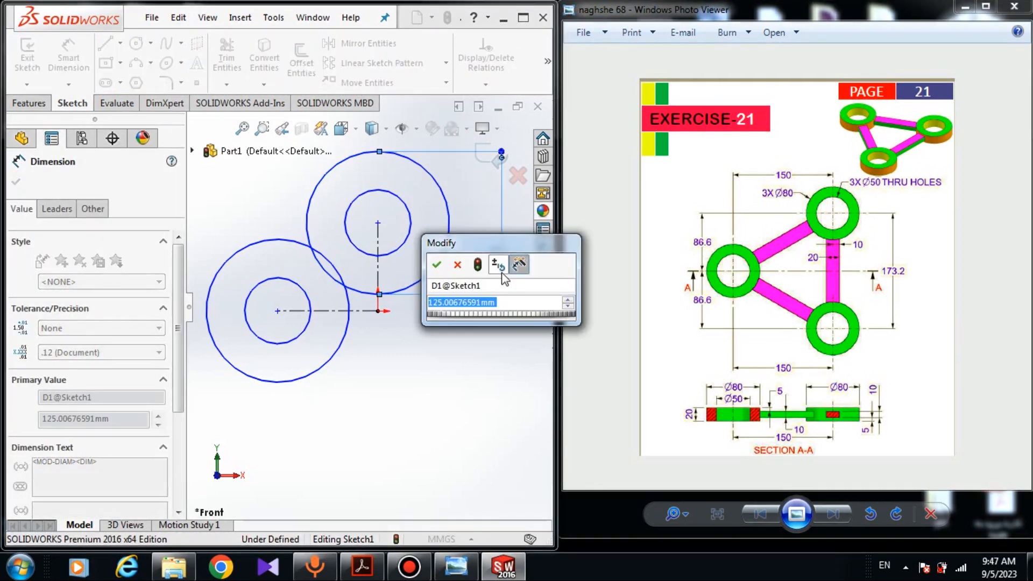
type("80")
key("Return")
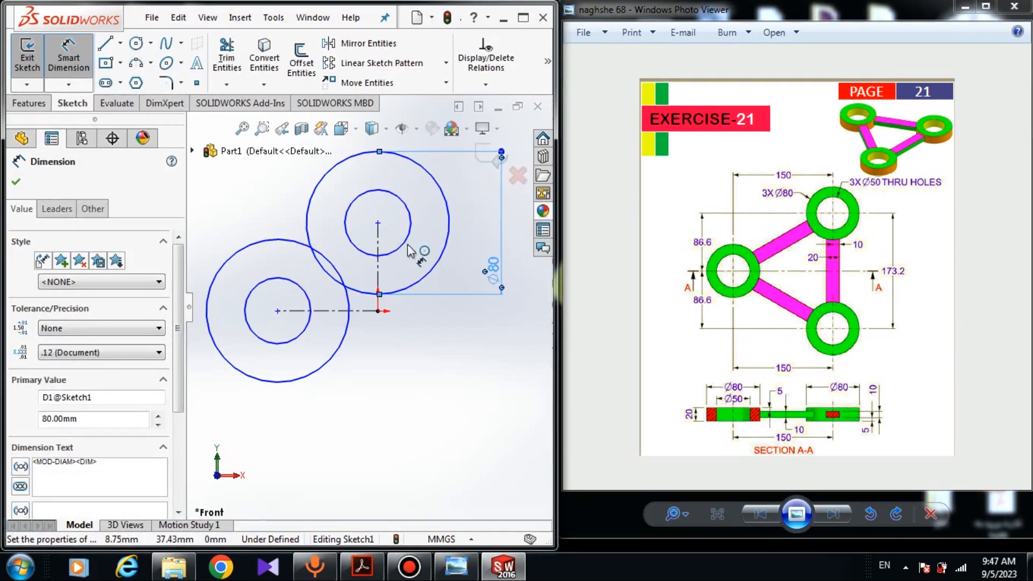
Dimension the upper inner circle's diameter as 50 mm
left_click(407, 242)
left_click(285, 174)
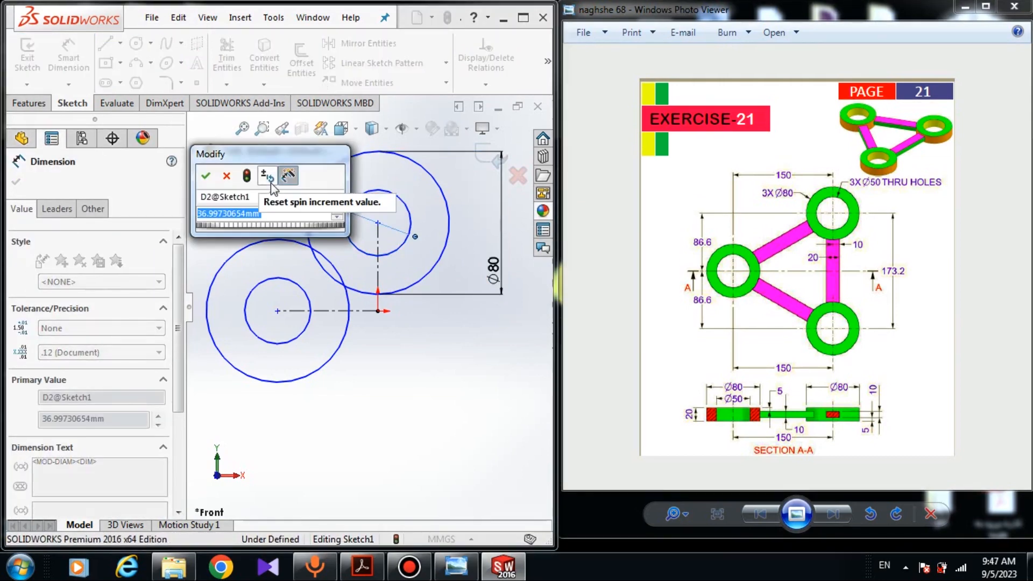
type("50")
key("Return")
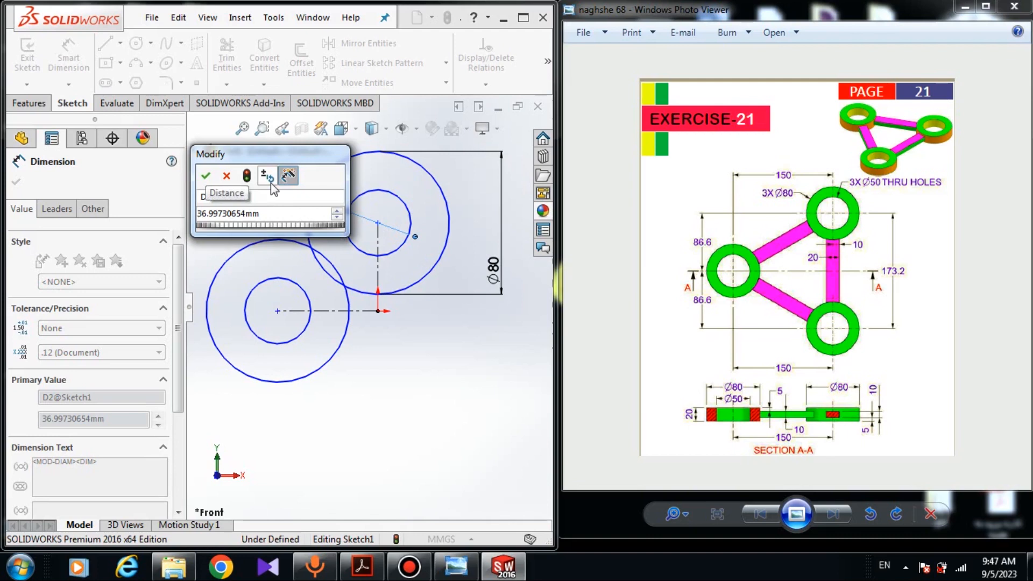
double_click(269, 213)
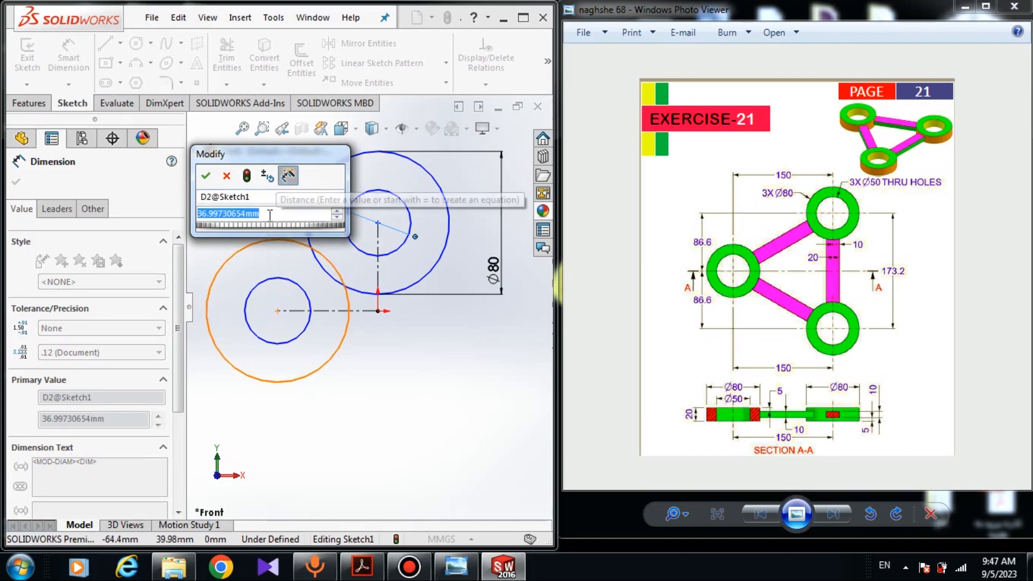
type("50")
key("Return")
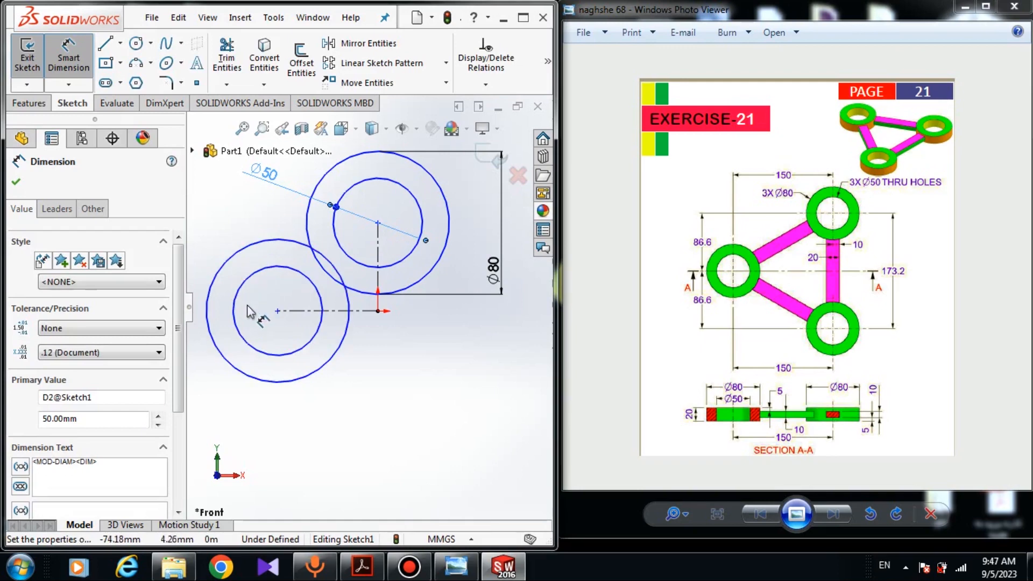
Move the centre of the left circle pair outward along the horizontal centerline to about 81 mm from the origin
key("Escape")
left_click(277, 310)
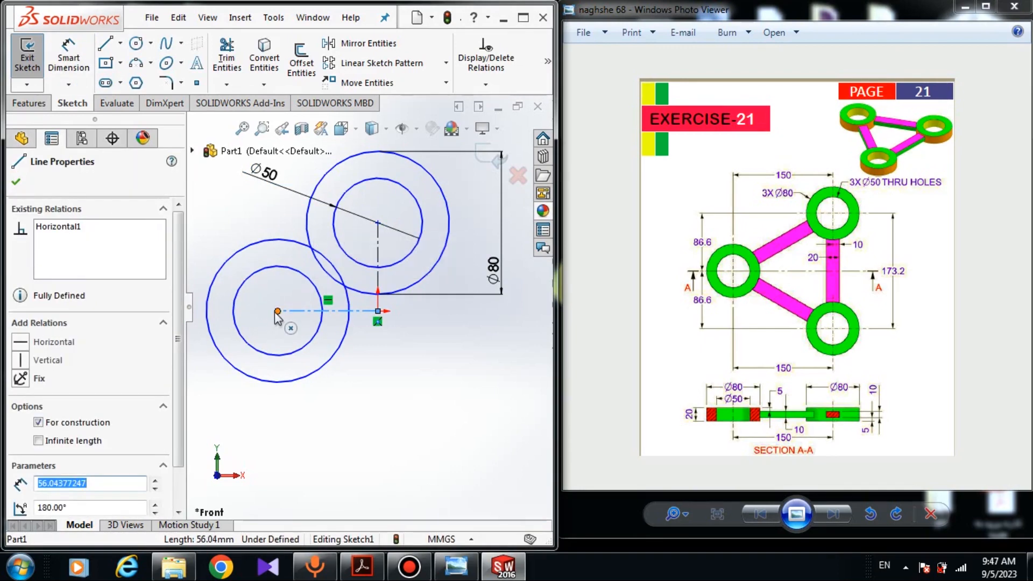
key("Escape")
left_click_drag(278, 311, 238, 318)
left_click(257, 383)
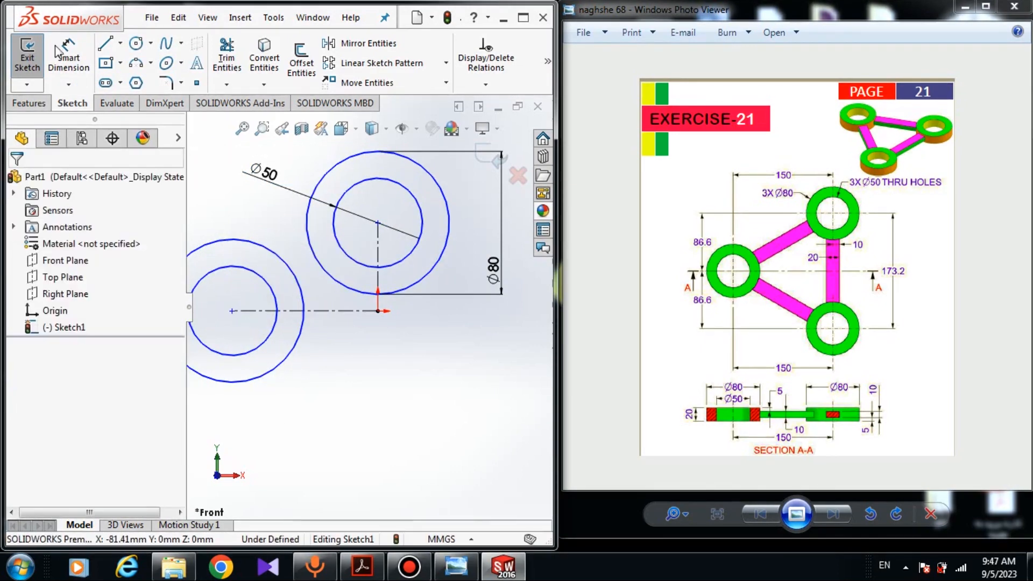
Dimension the horizontal distance between the left circle pair's centre and the origin as 150 mm
left_click(56, 46)
scroll(246, 279, "up", 3)
left_click(290, 309)
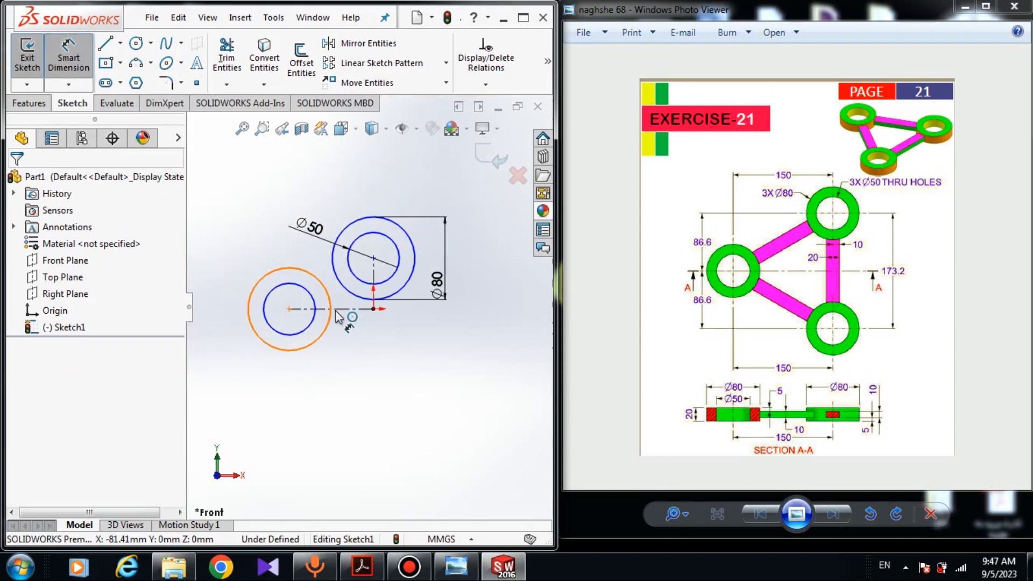
left_click(373, 309)
left_click(337, 375)
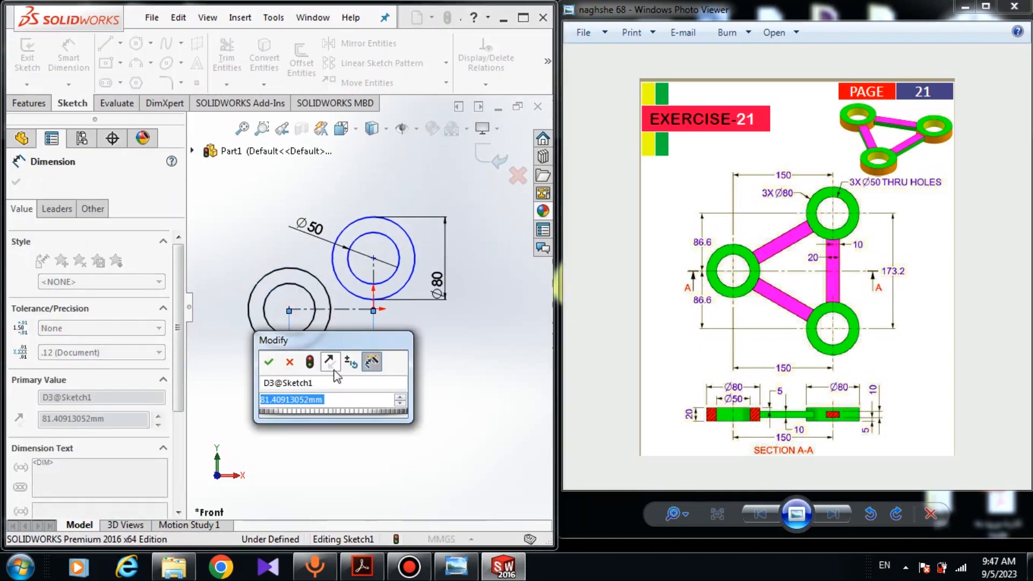
type("15")
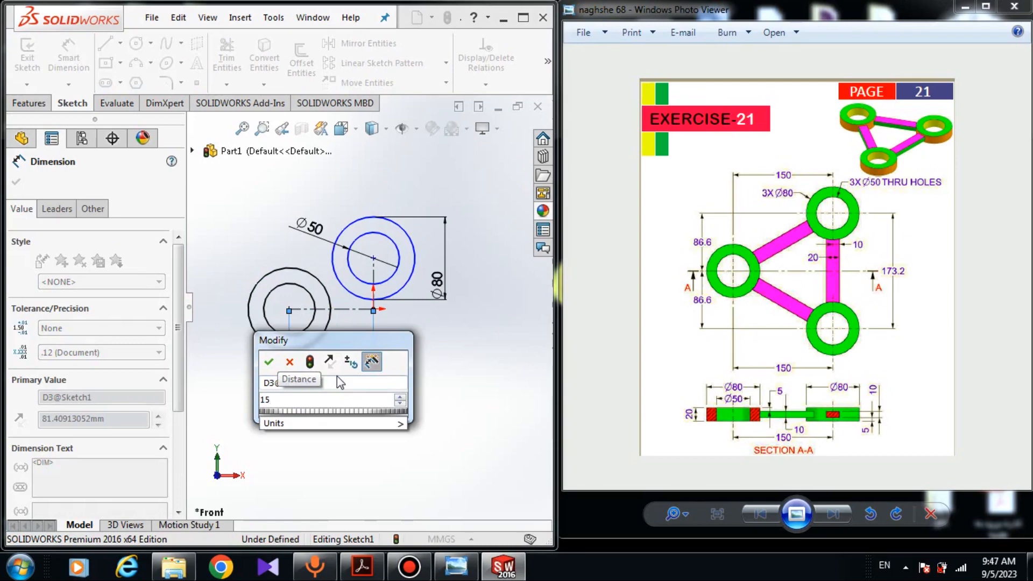
type("0")
key("Return")
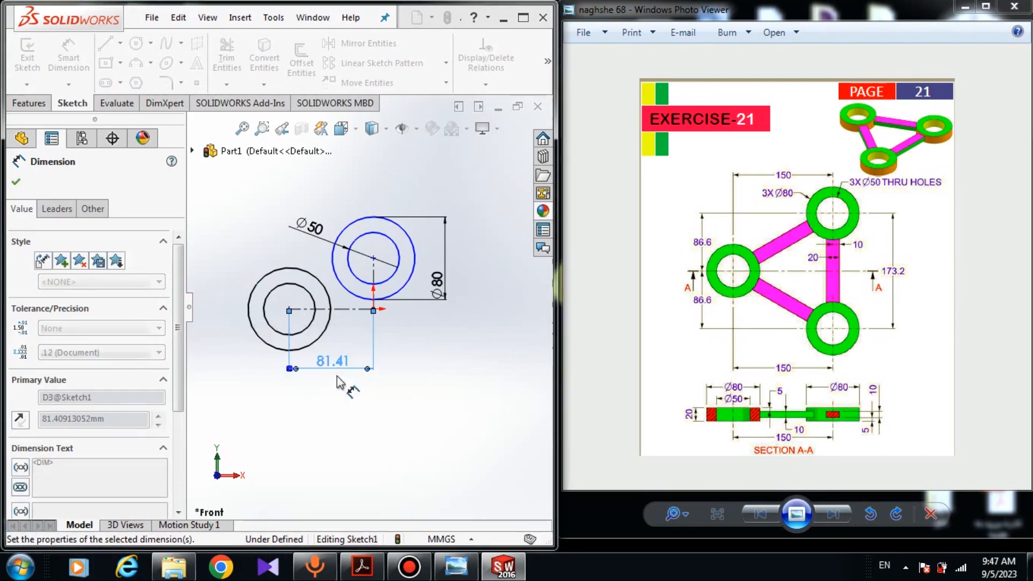
key("Escape")
Move the upper circle pair's centre up to about 86 mm above the origin and show the sketch relations
left_click(374, 258)
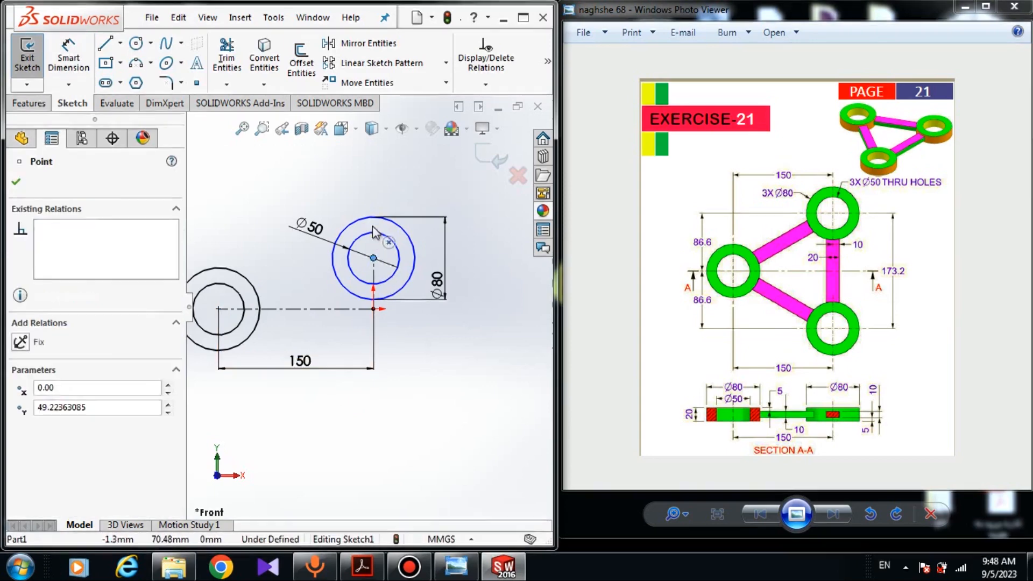
left_click_drag(375, 232, 375, 195)
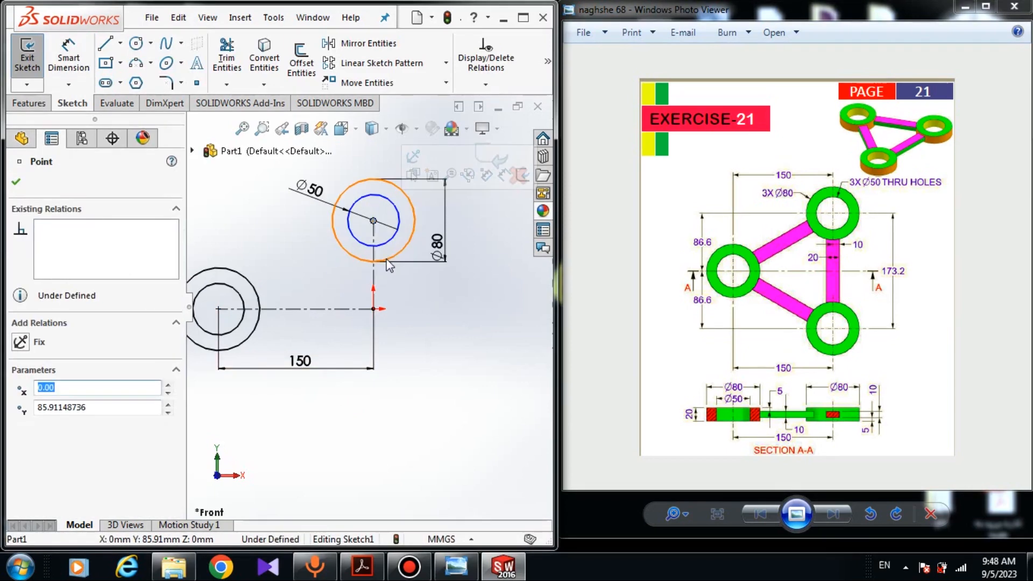
left_click(409, 129)
left_click(403, 298)
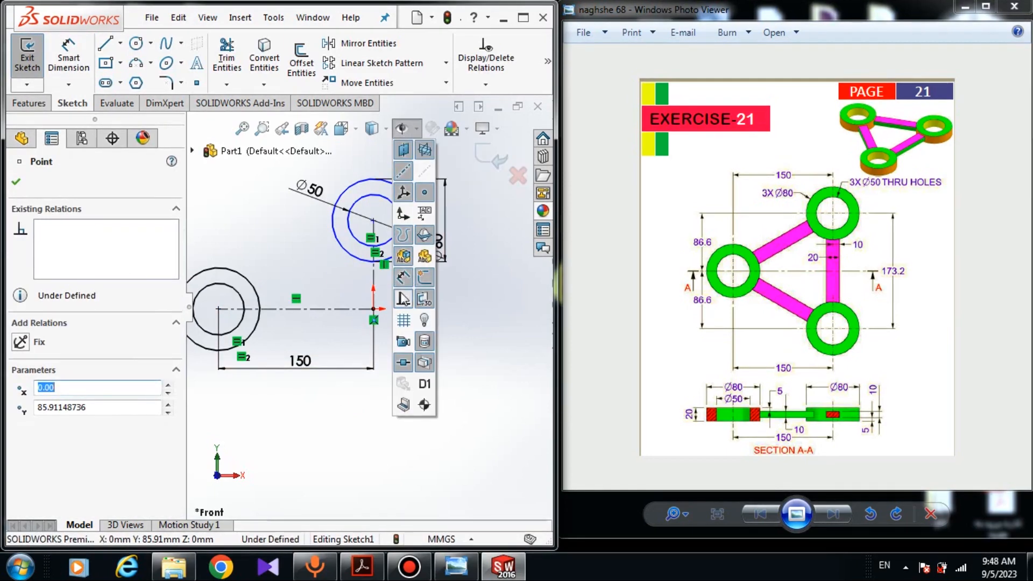
left_click(404, 277)
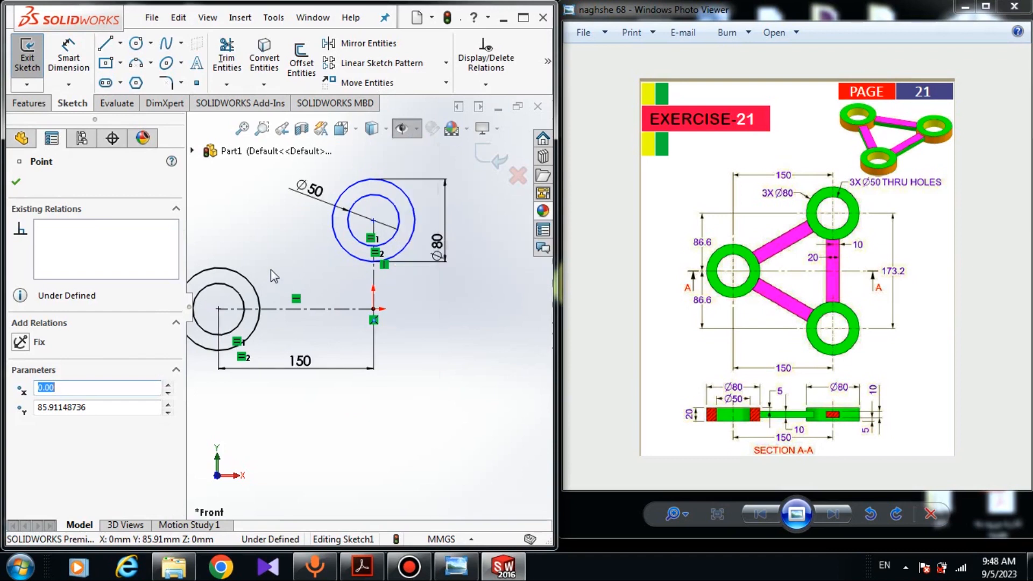
Add a doubled dimension of 173.2 mm from the upper circle pair's centre across the horizontal centerline
left_click(68, 58)
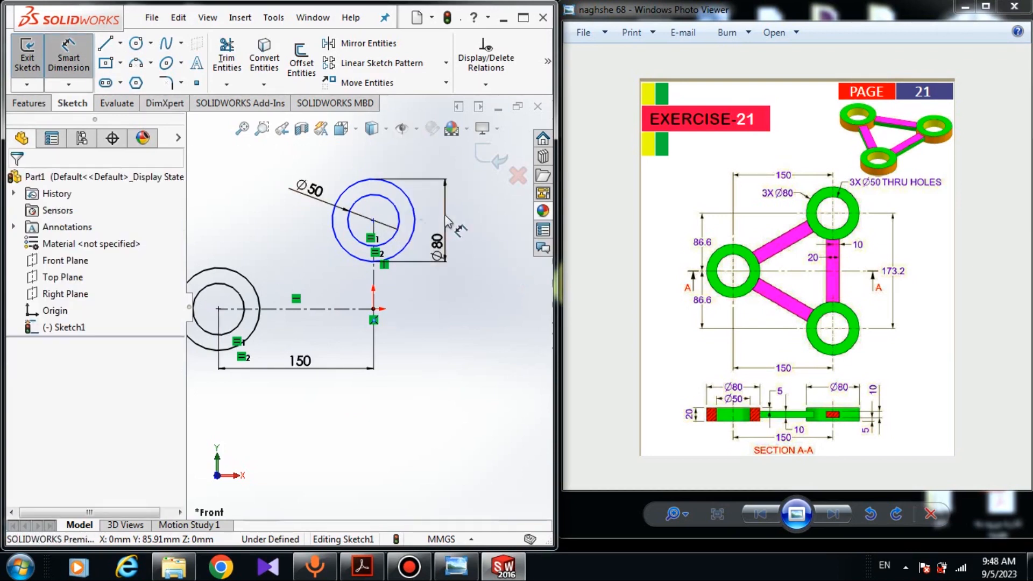
left_click(373, 220)
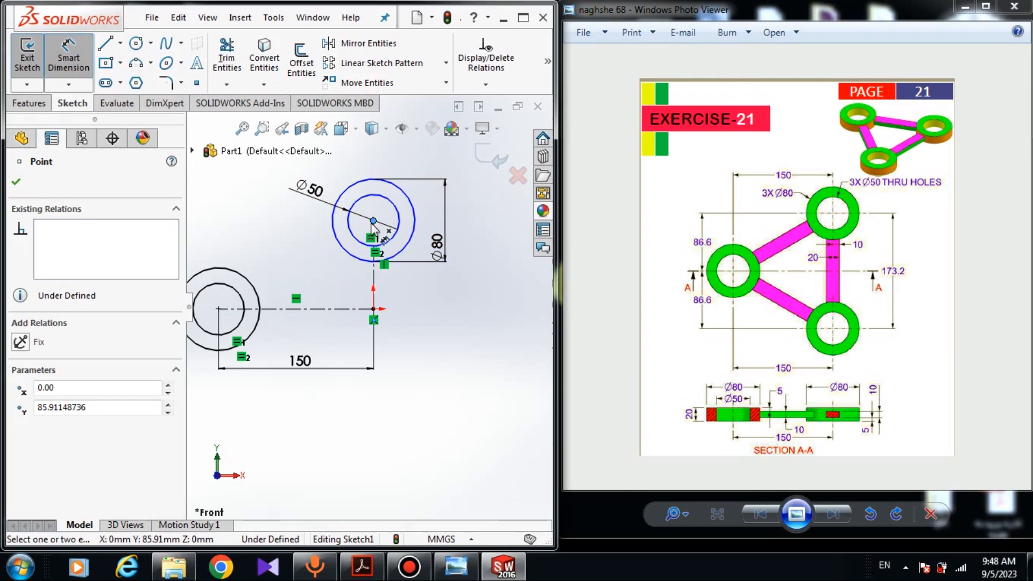
left_click(356, 309)
left_click(531, 344)
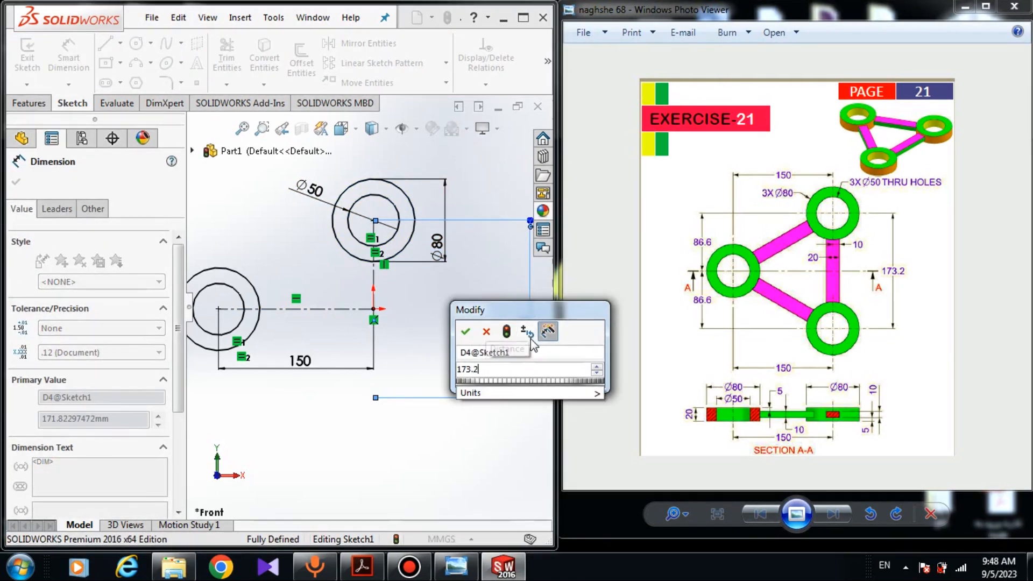
key("Return")
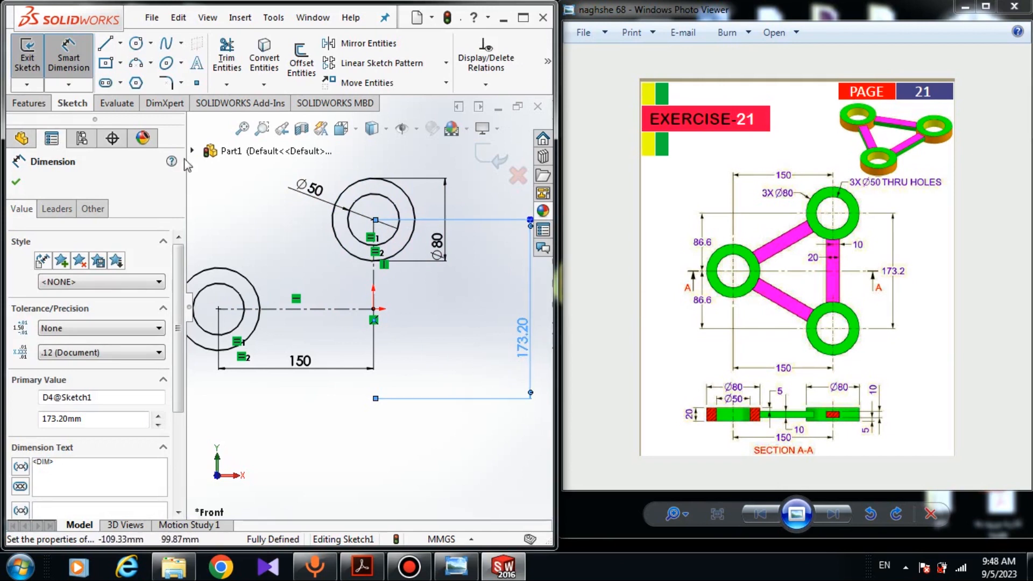
Mirror the two upper circles about the horizontal centerline, keeping the originals as copies
left_click(359, 43)
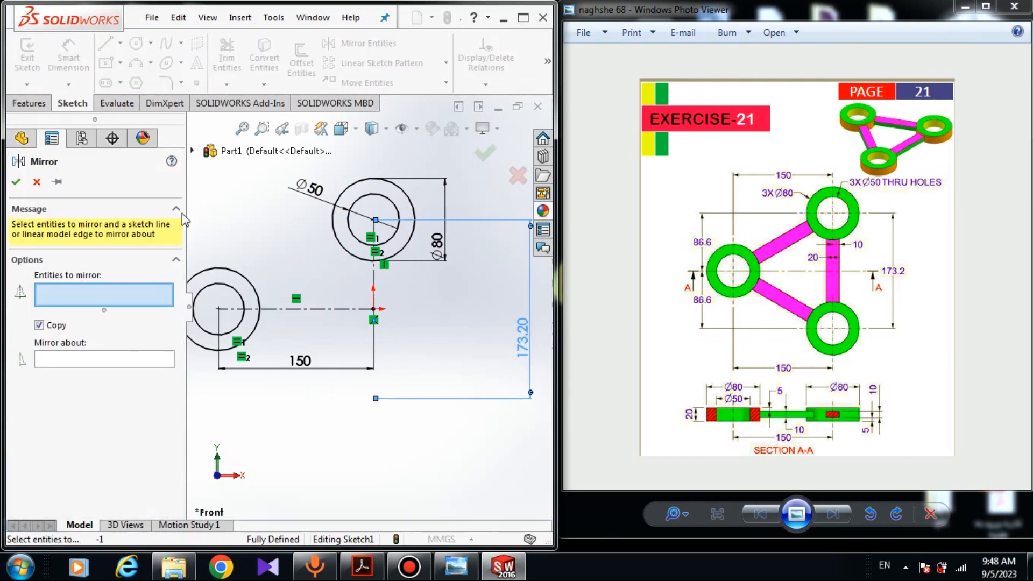
left_click(408, 245)
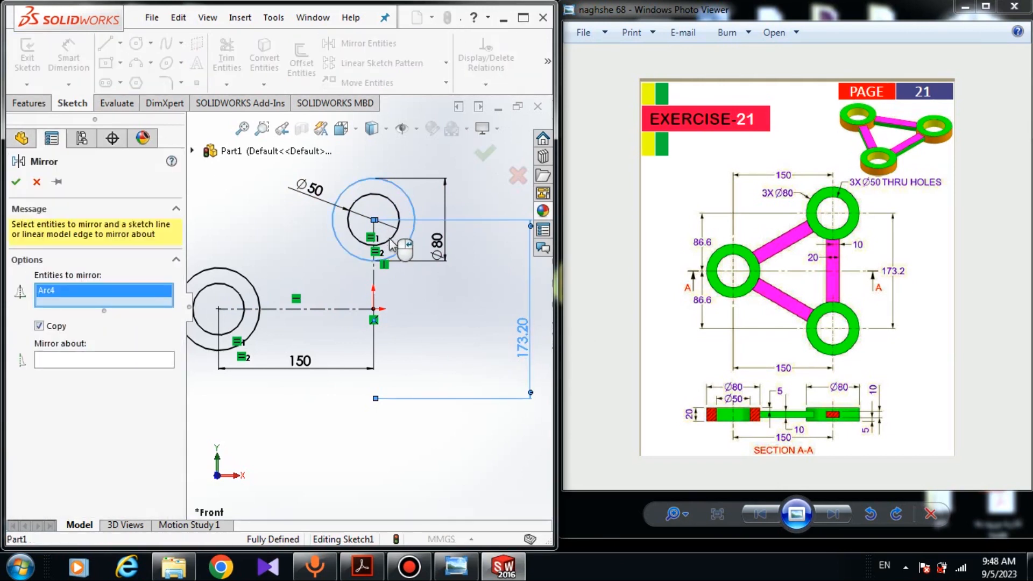
left_click(394, 238)
left_click(147, 371)
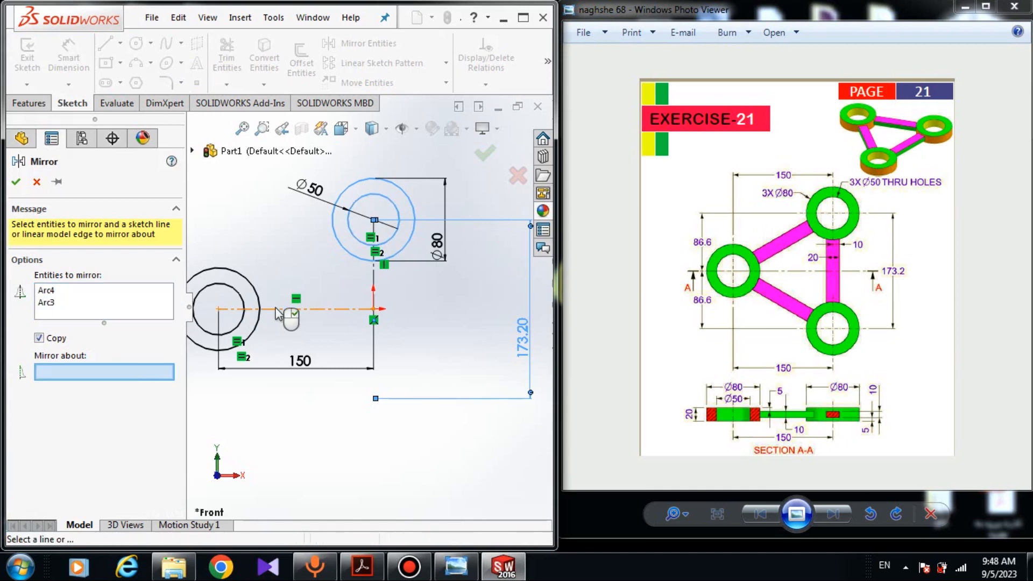
left_click(327, 309)
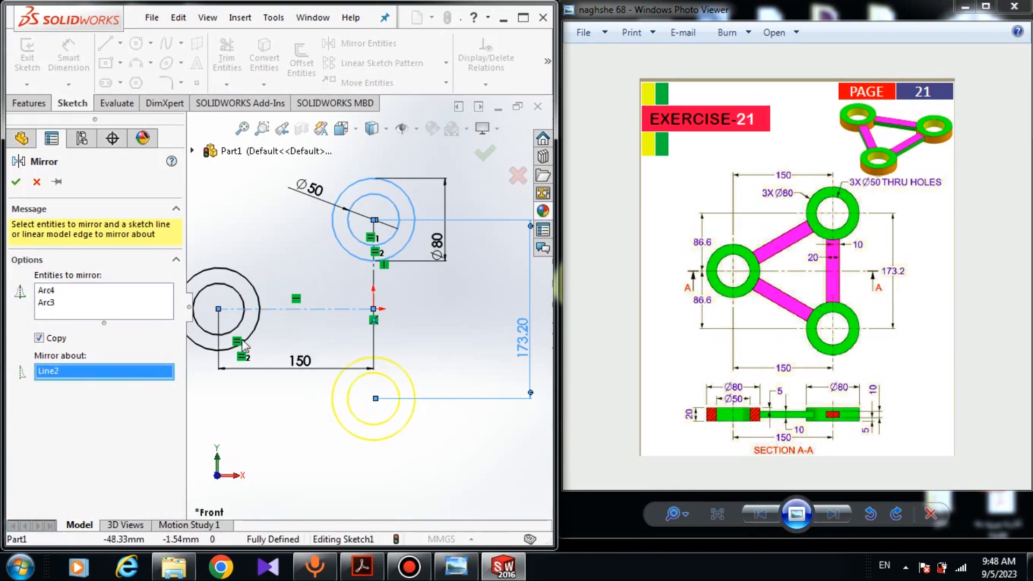
left_click(15, 182)
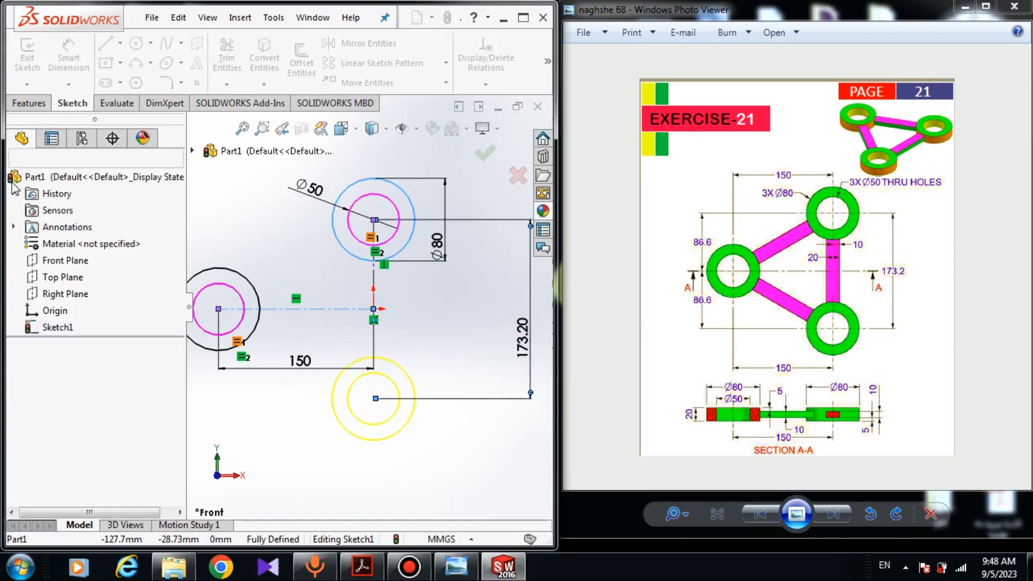
Draw a vertical line about 101 mm long between the upper and lower outer circles, left of the vertical centerline
left_click(105, 43)
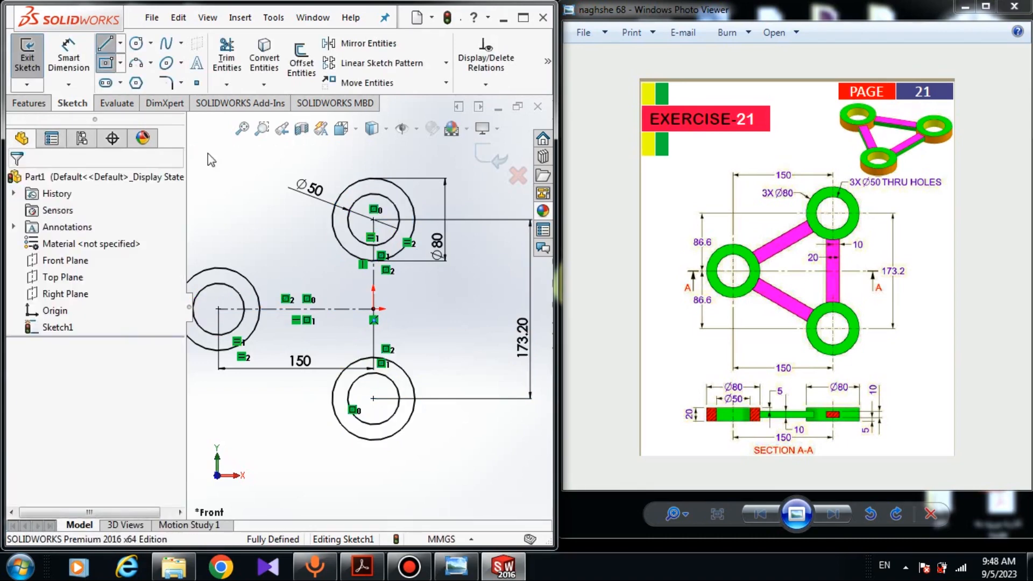
middle_click_drag(352, 267, 360, 284, "ctrl")
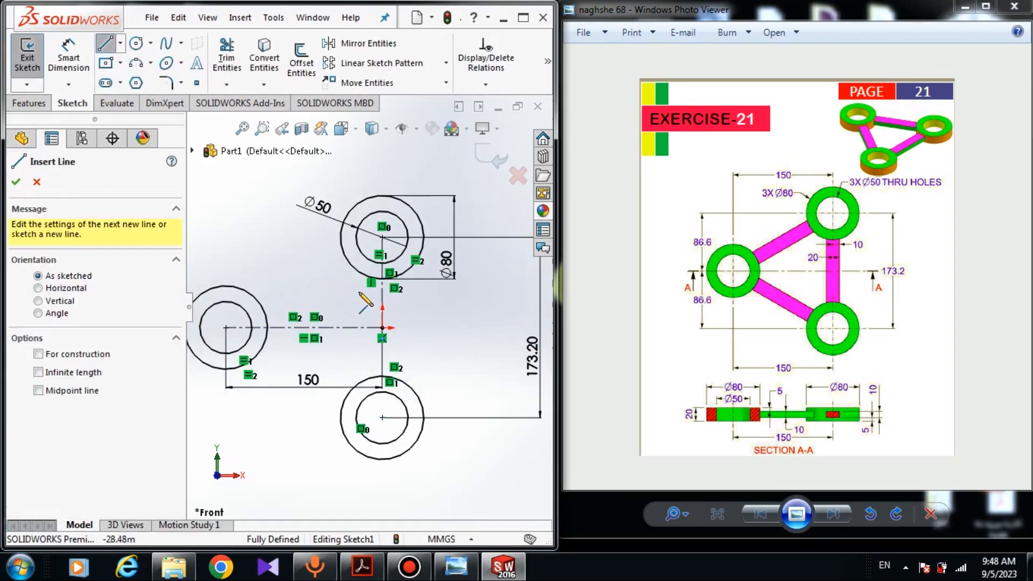
left_click(364, 276)
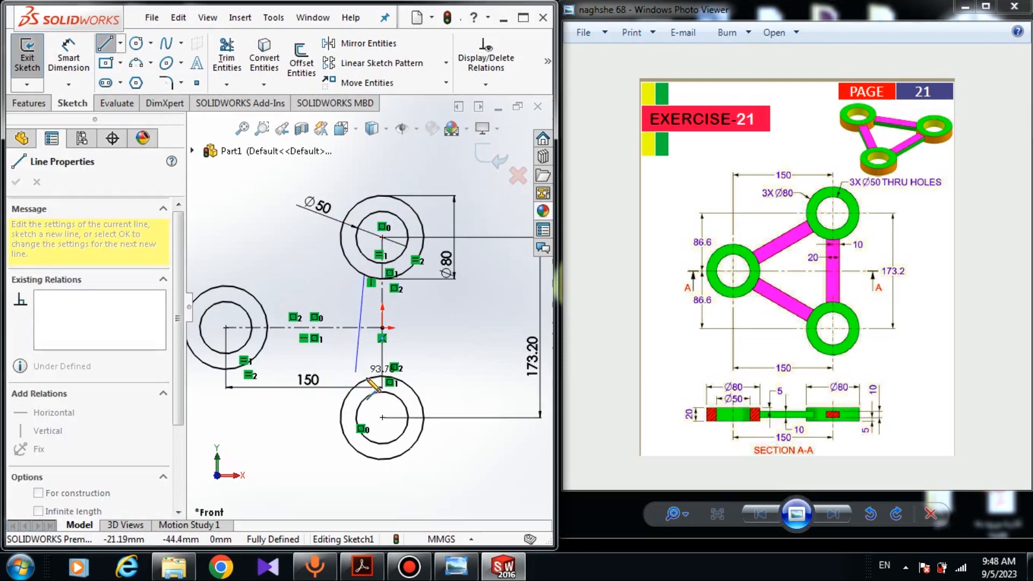
left_click(364, 380)
right_click(458, 335)
left_click(487, 345)
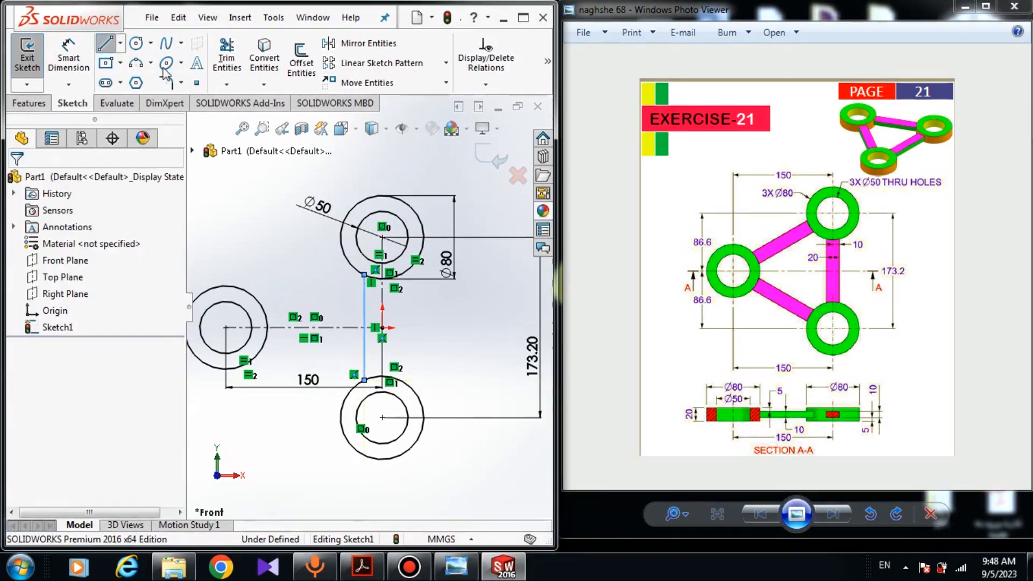
Draw a second vertical line about 98 mm long between the upper and lower outer circles, right of the vertical centerline
left_click(120, 43)
left_click(132, 62)
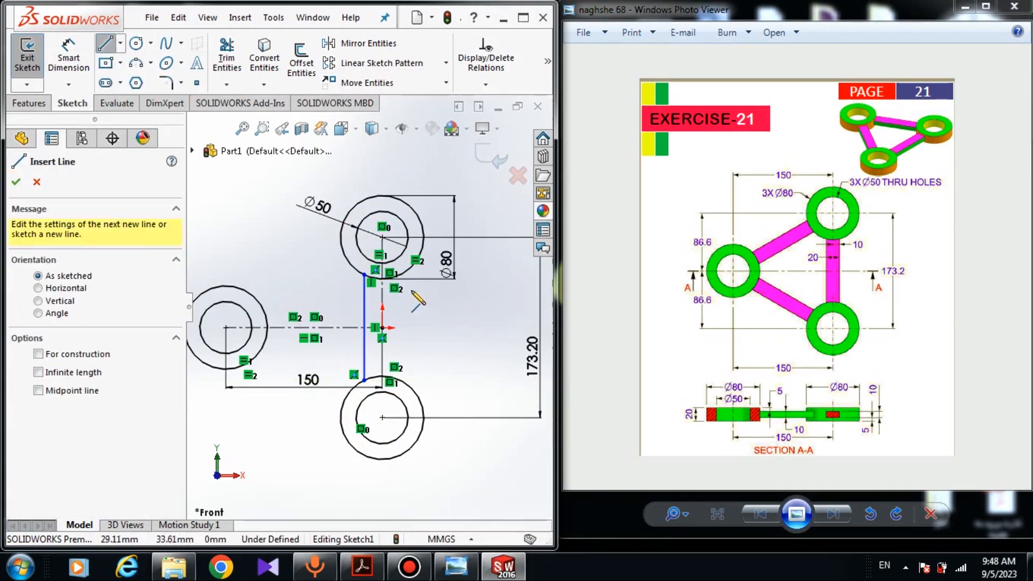
left_click(395, 276)
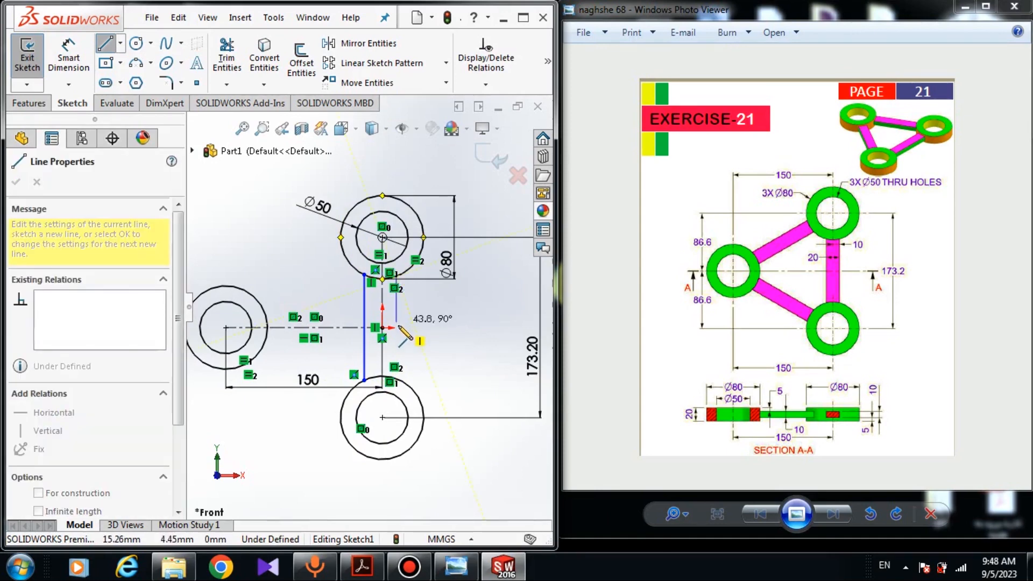
left_click(397, 378)
right_click(431, 354)
left_click(459, 366)
Add Parallel and Symmetric relations to the two vertical bar lines and the vertical centerline
scroll(392, 377, "down", 3)
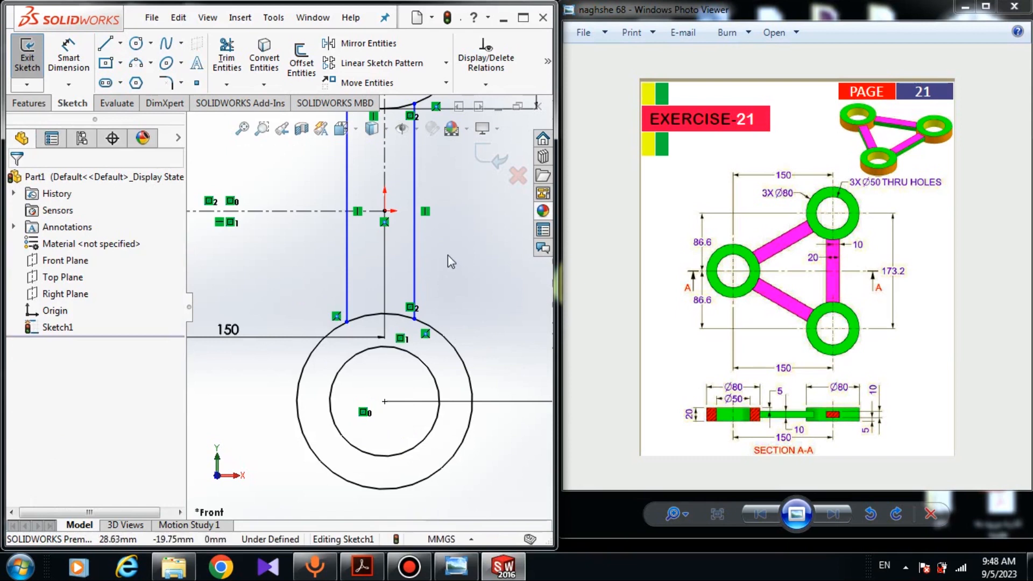
left_click(388, 184)
left_click(389, 180, "ctrl")
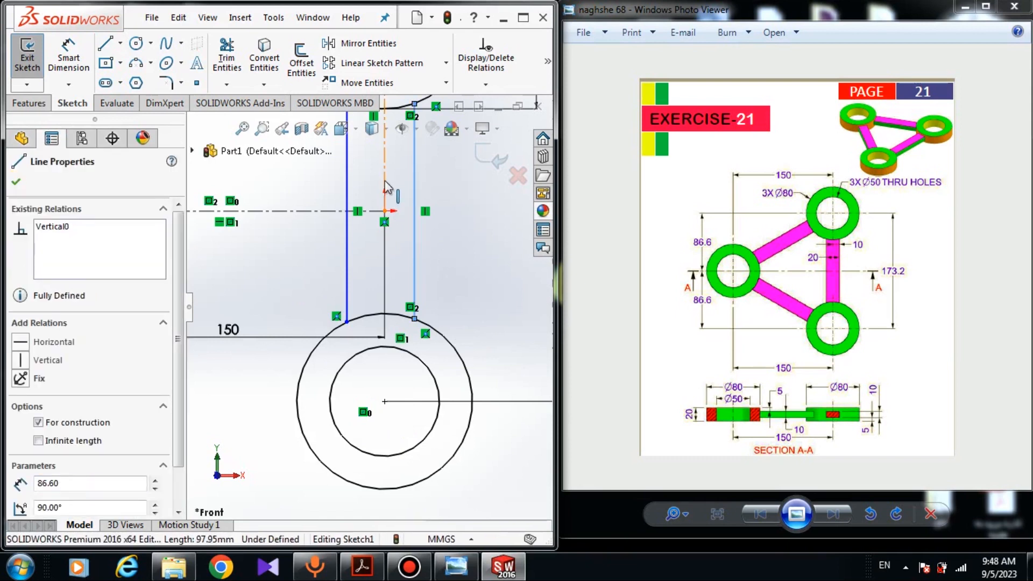
left_click(345, 196, "ctrl")
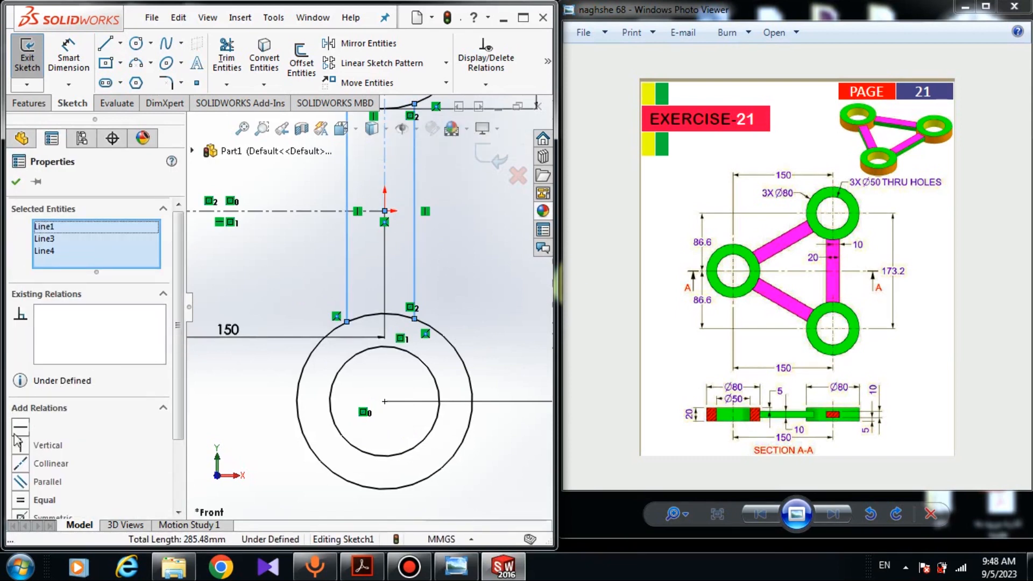
left_click(27, 486)
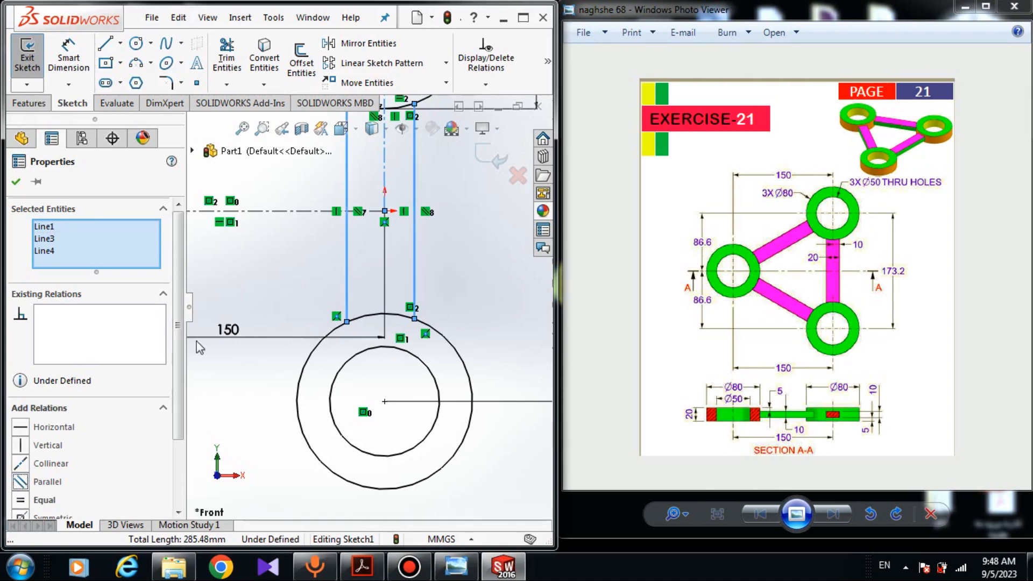
scroll(177, 376, "down", 1)
left_click(21, 488)
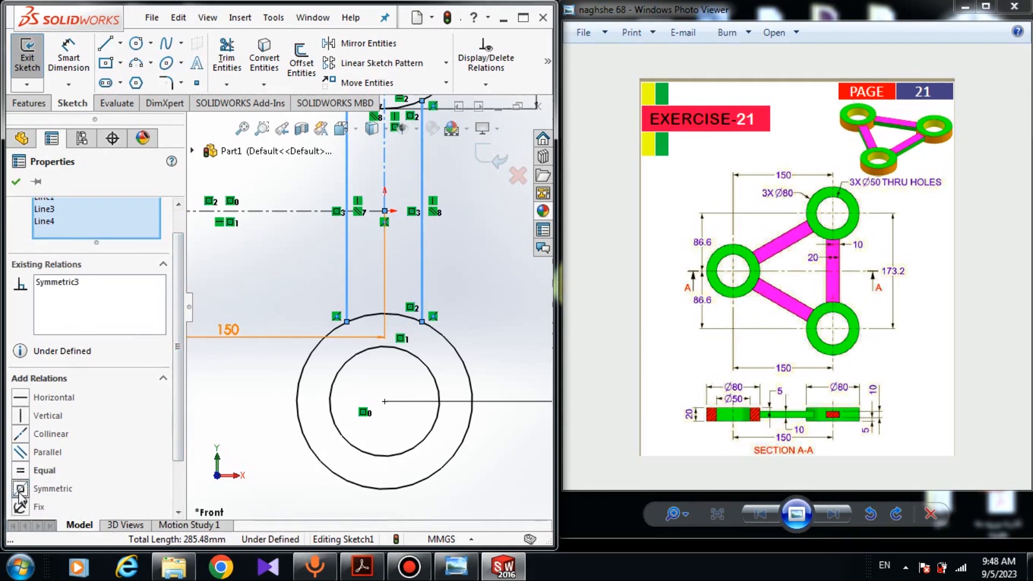
left_click(16, 181)
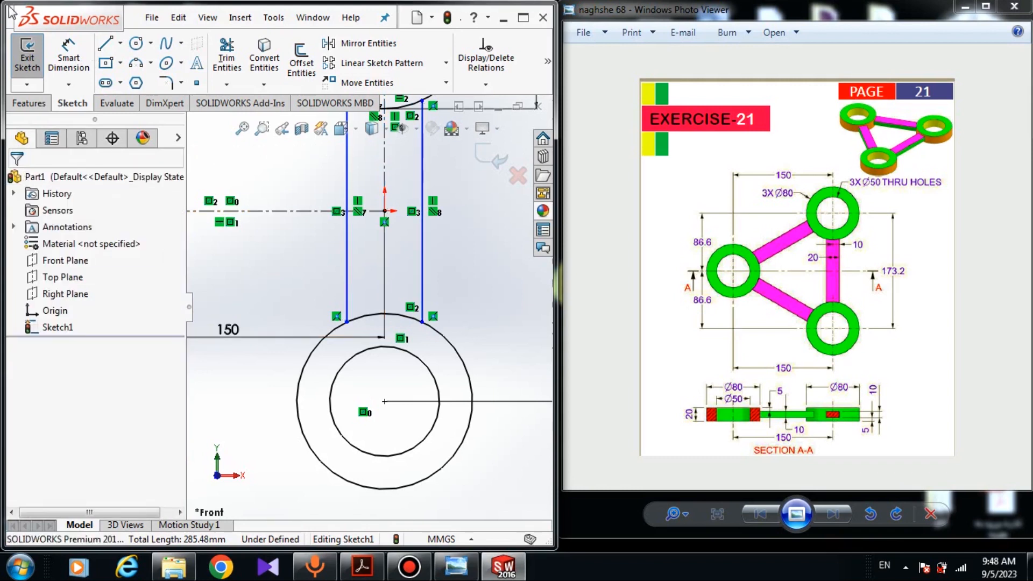
Dimension the spacing between the two vertical bar lines as 20 mm
left_click(68, 58)
left_click(345, 268)
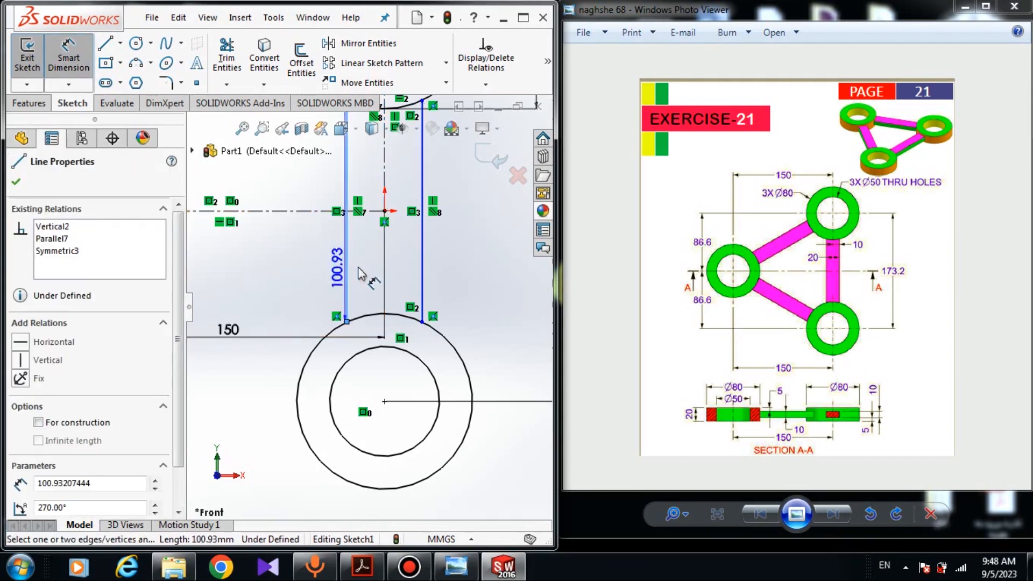
left_click(422, 269)
left_click(405, 276)
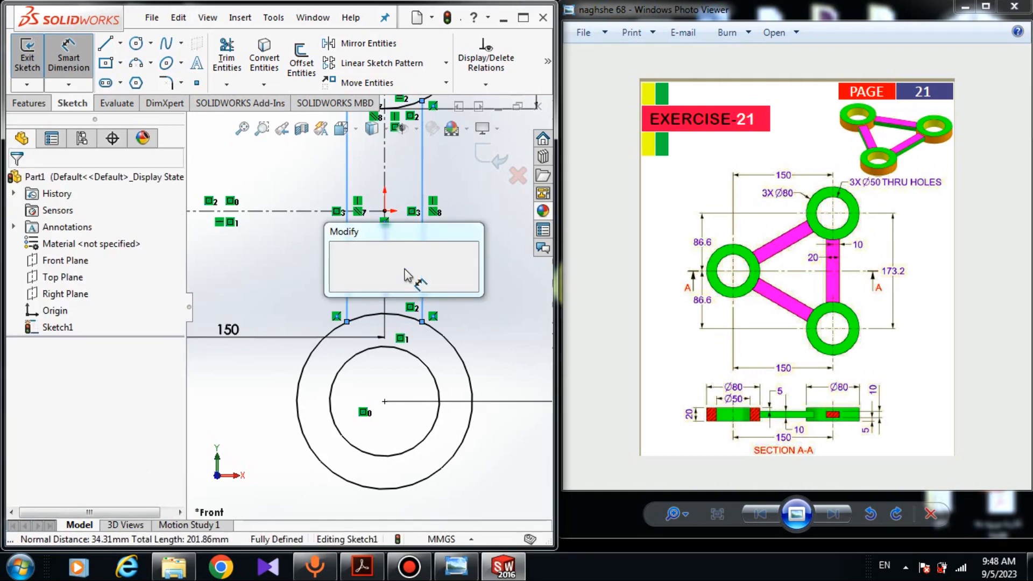
key("Return")
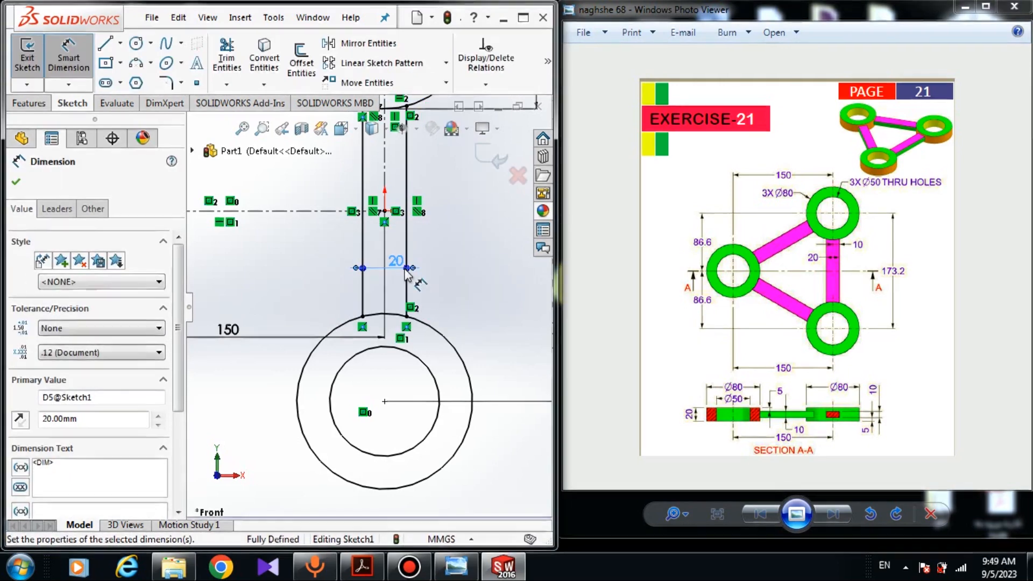
key("Escape")
Draw a slanted line about 63 mm long between the left ring and the upper ring, without touching either circle
scroll(406, 275, "up", 5)
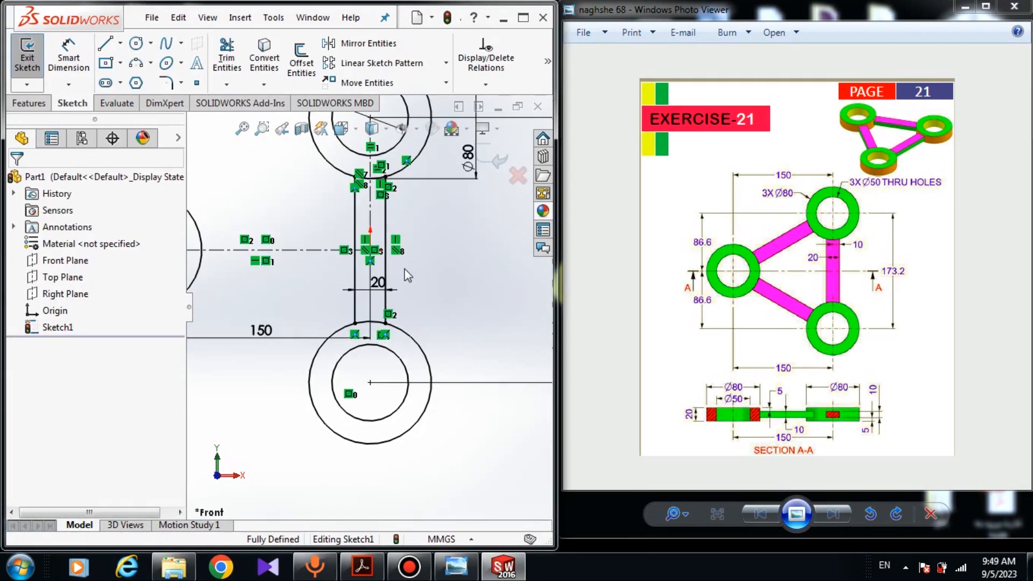
left_click(106, 43)
scroll(318, 284, "down", 2)
scroll(318, 285, "down", 2)
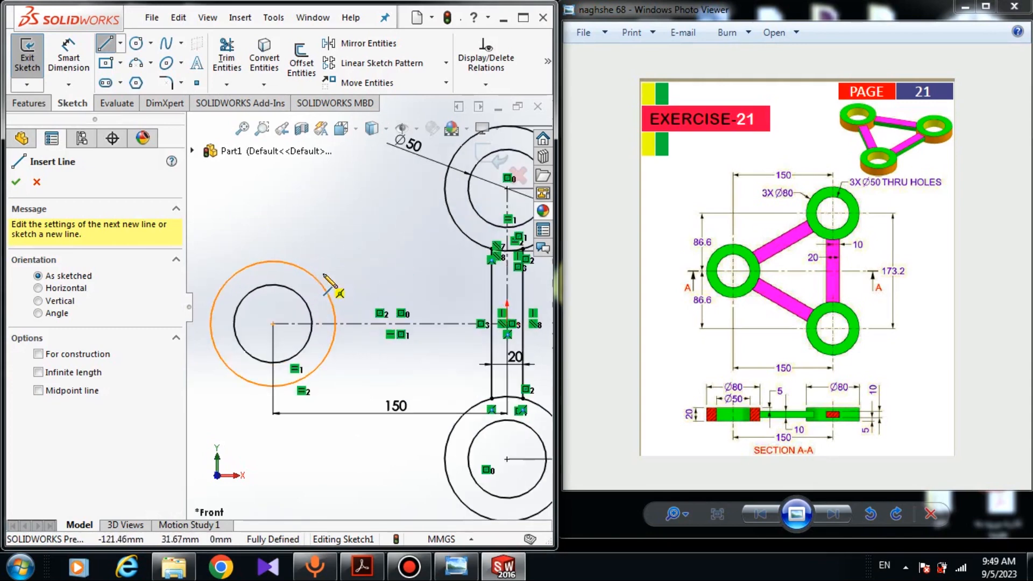
left_click(337, 267)
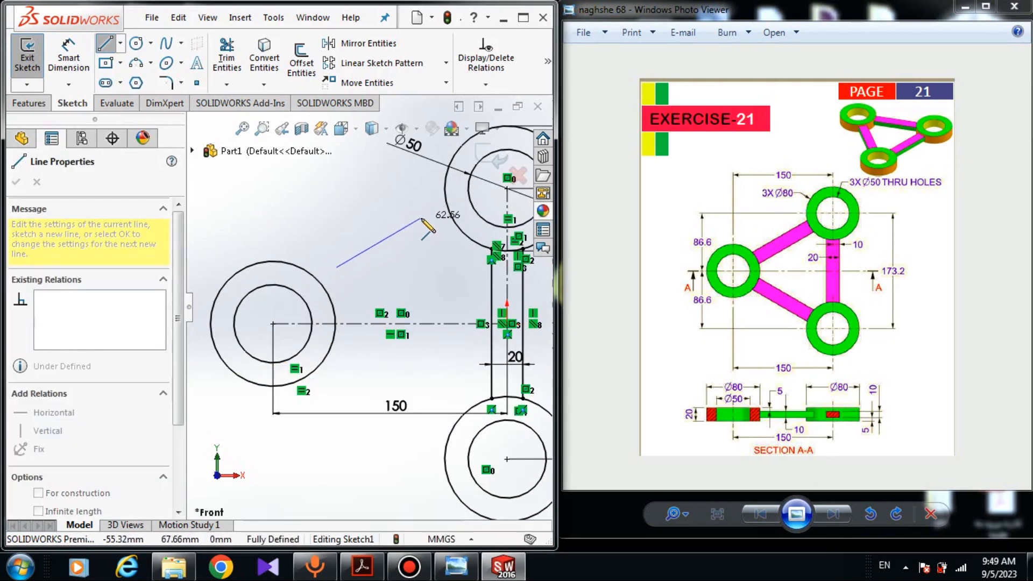
left_click(421, 219)
key("Escape")
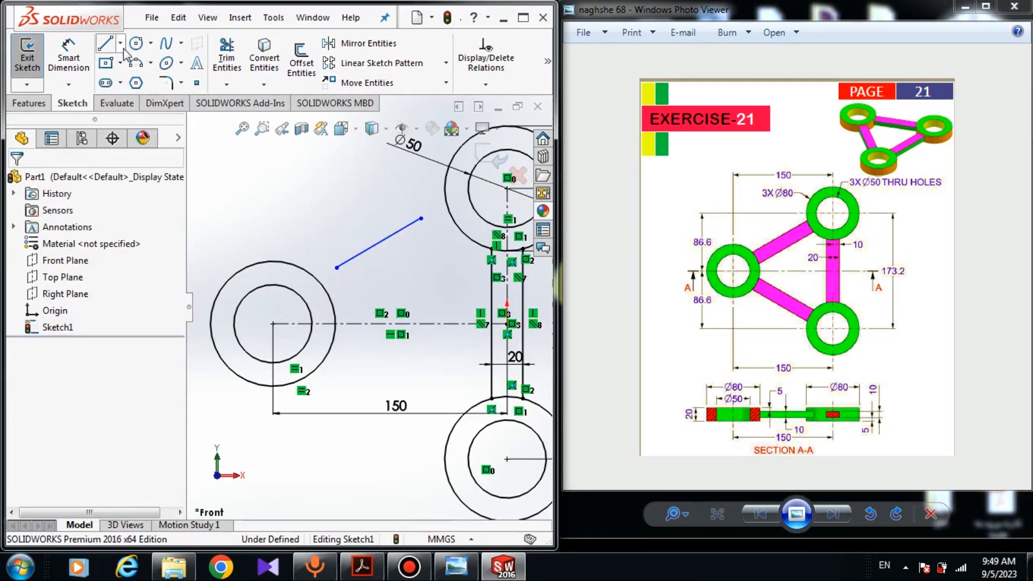
Draw a second slanted line about 55 mm long just below the first one, between the left and upper rings
left_click(107, 44)
left_click(361, 291)
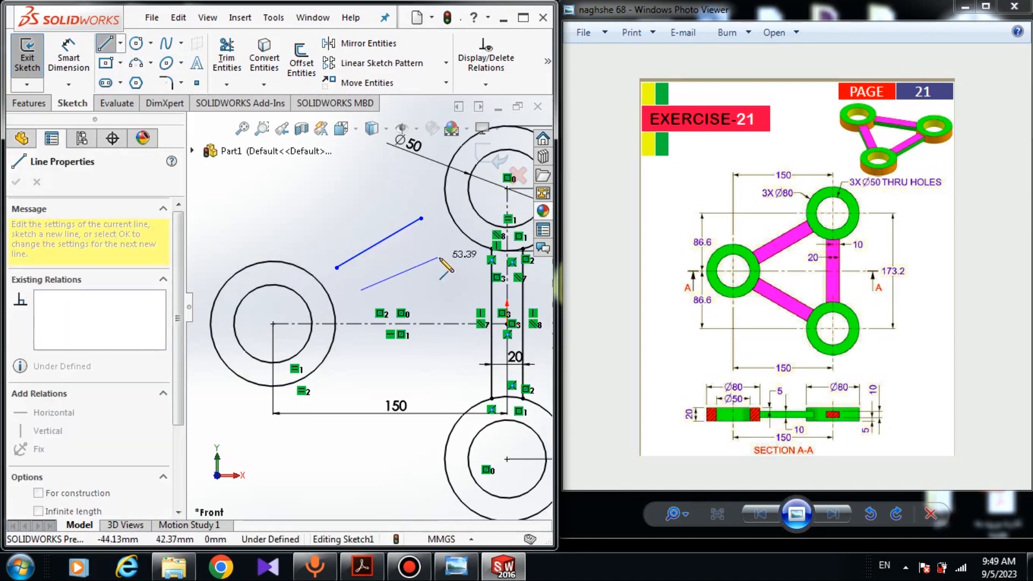
left_click(444, 256)
right_click(458, 253)
left_click(484, 264)
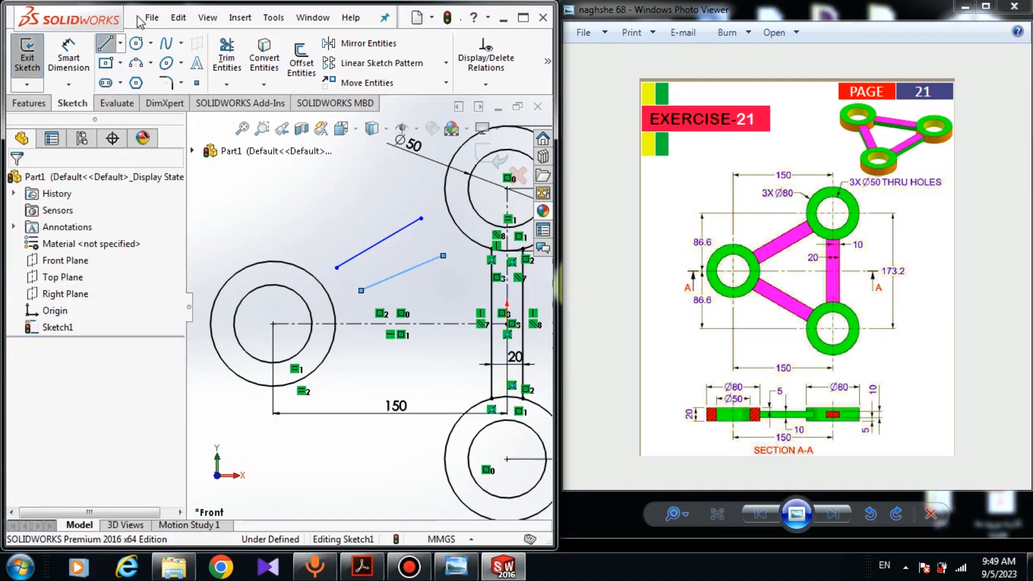
Draw a slanted centerline midway between the two slanted bar lines
left_click(120, 43)
left_click(161, 80)
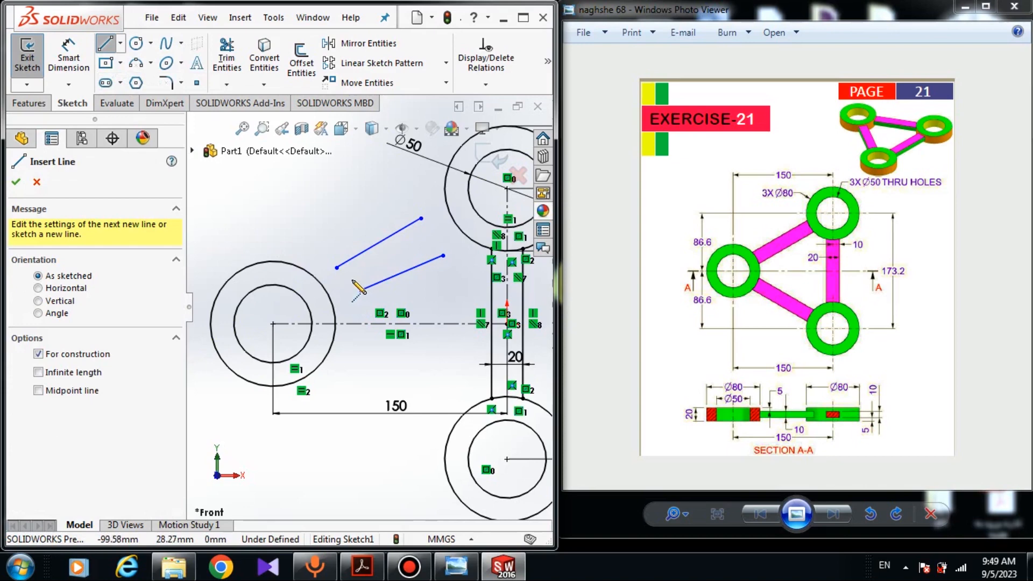
left_click(352, 281)
left_click(432, 241)
right_click(445, 244)
left_click(473, 255)
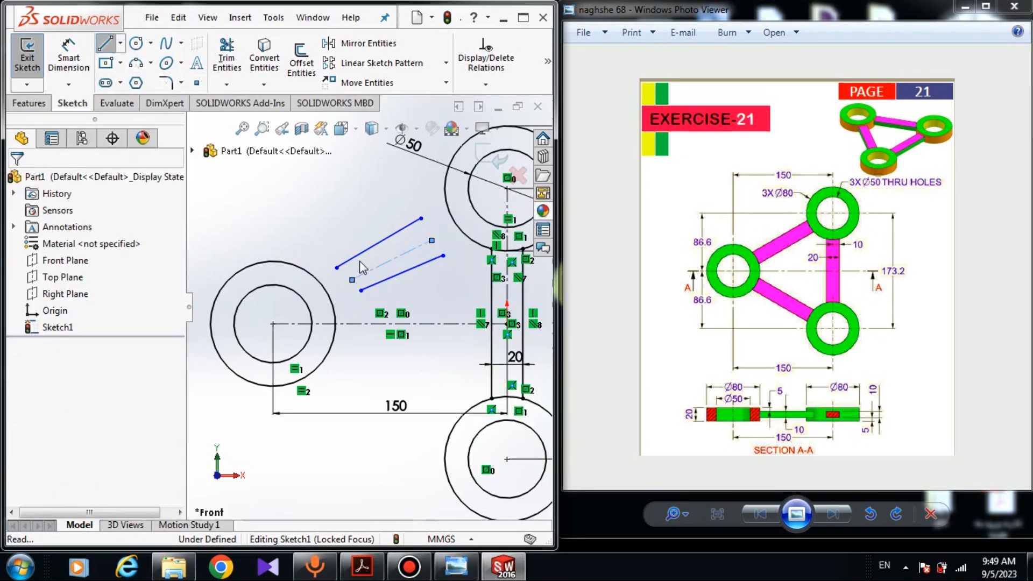
Add Parallel and Symmetric relations to the two slanted bar lines and their centerline
left_click_drag(360, 228, 363, 191)
left_click(448, 208)
left_click(429, 298)
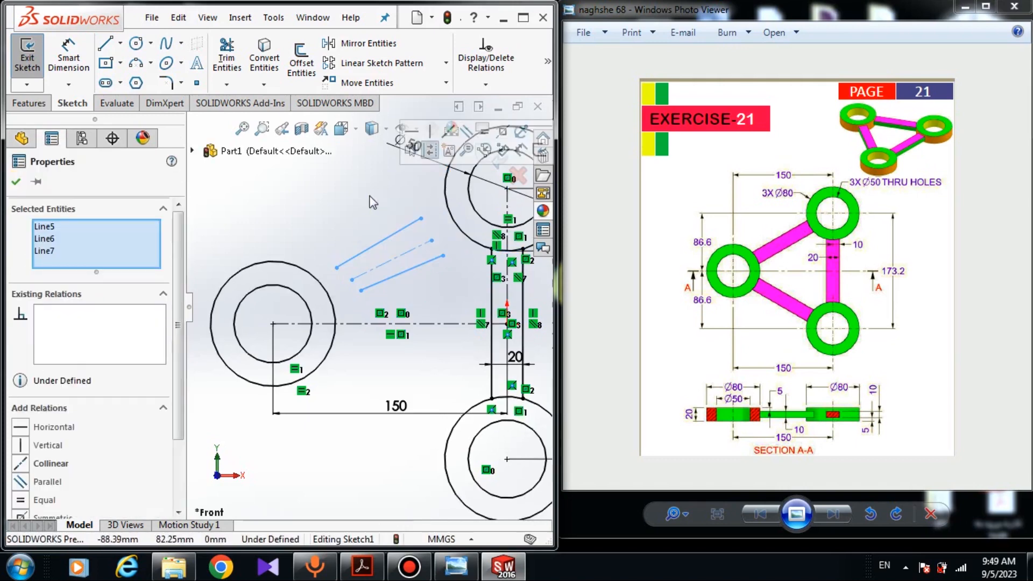
left_click(20, 484)
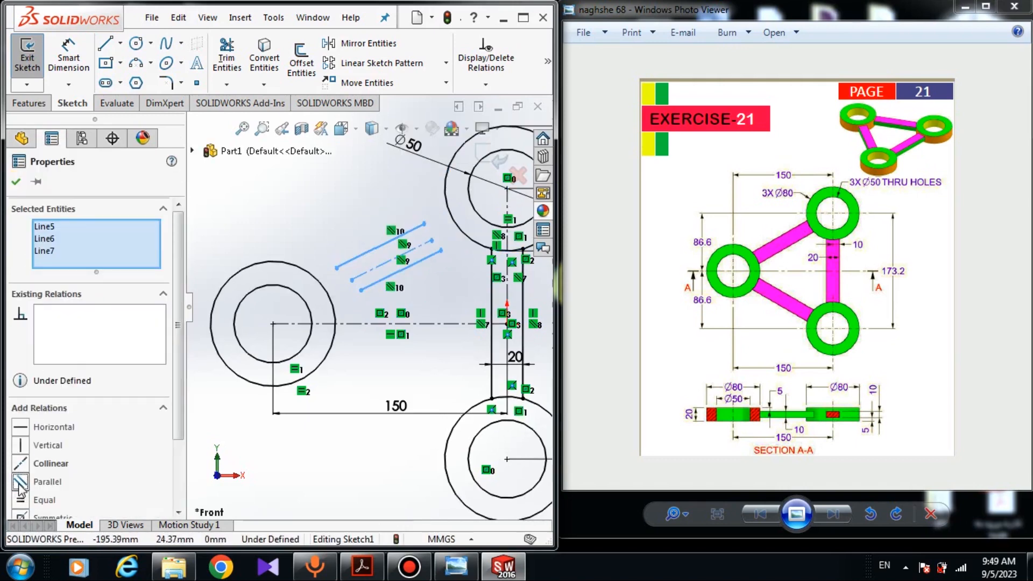
left_click(21, 516)
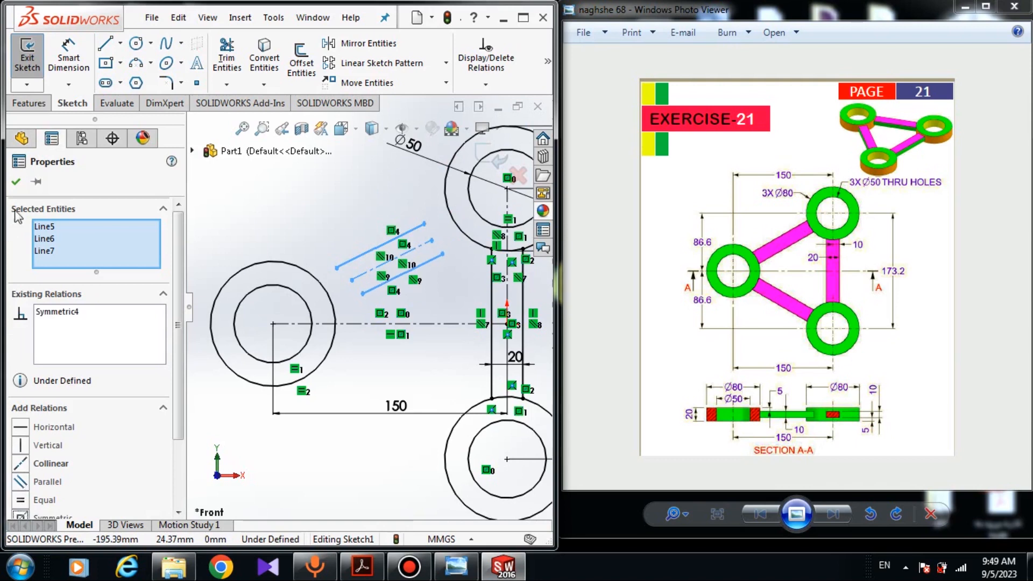
left_click(16, 182)
Make the upper ends of the two slanted bar lines and their centerline coincident with the upper ring's outer circle
scroll(398, 205, "down", 2)
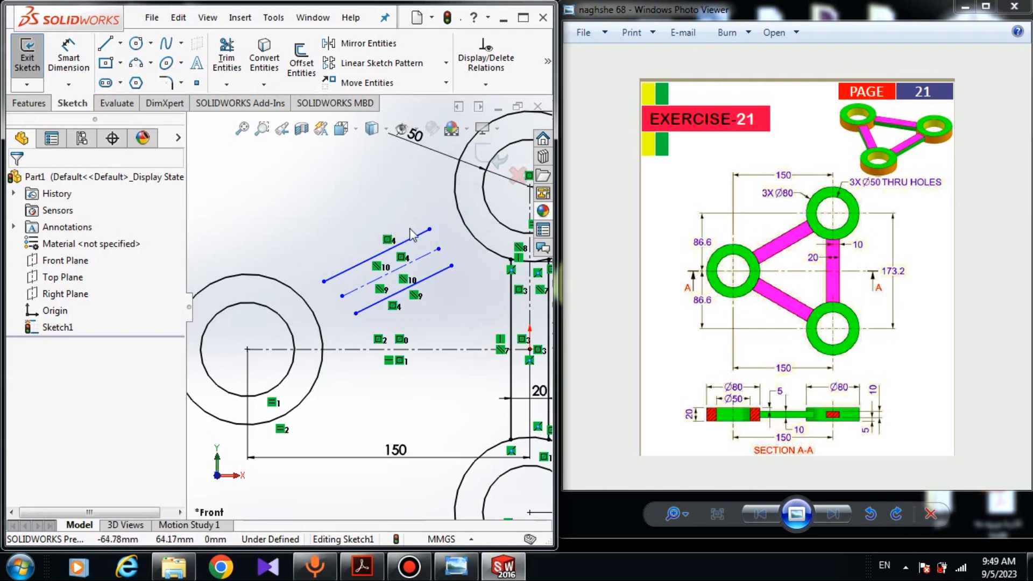
left_click(430, 230)
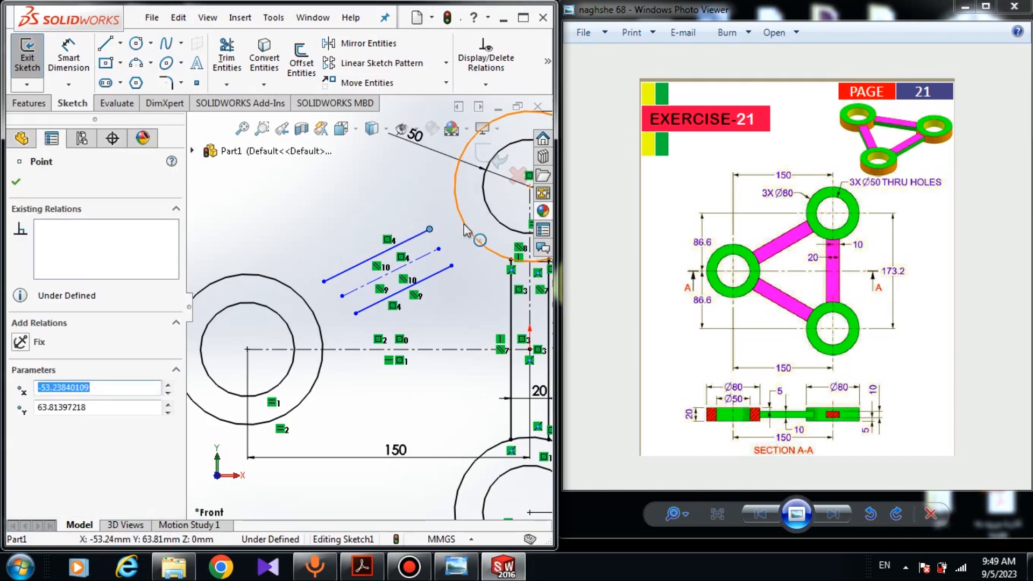
left_click(464, 232, "ctrl")
left_click(22, 445)
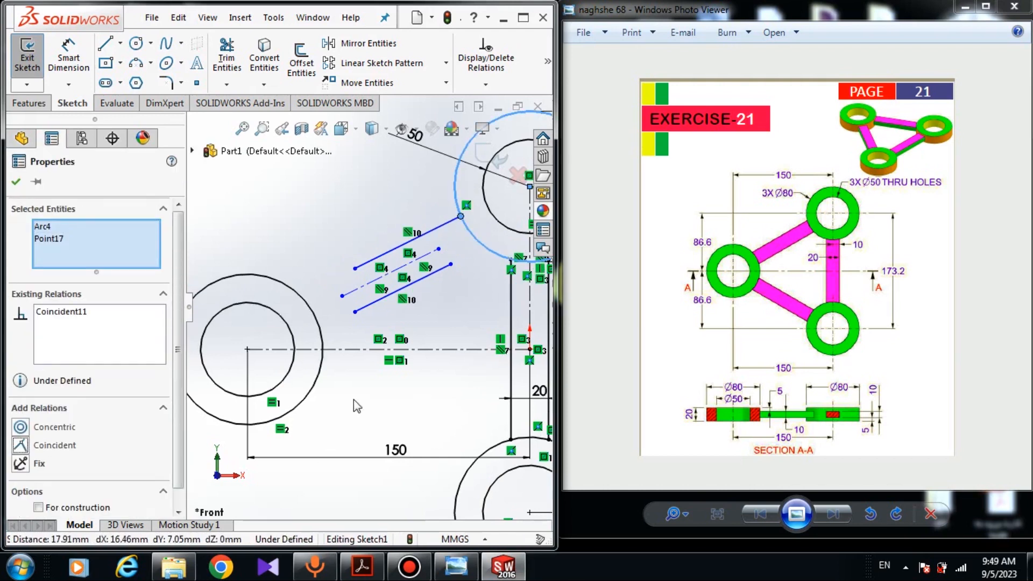
left_click(353, 403)
left_click_drag(438, 250, 490, 250)
left_click(468, 266)
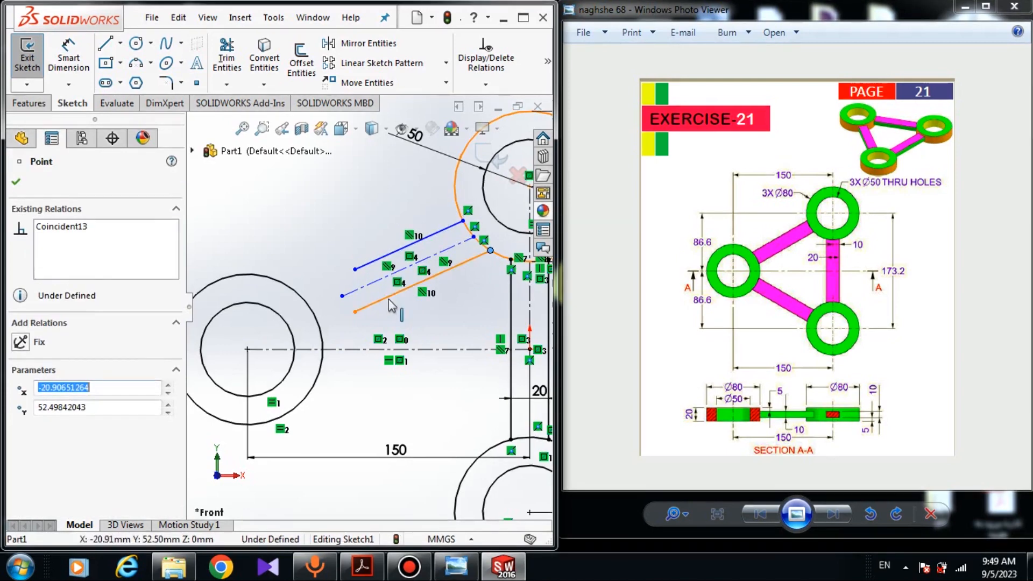
Attach the lower ends of the two slanted bar lines and their centerline to the left ring's outer circle
left_click_drag(354, 311, 322, 332)
left_click(325, 288)
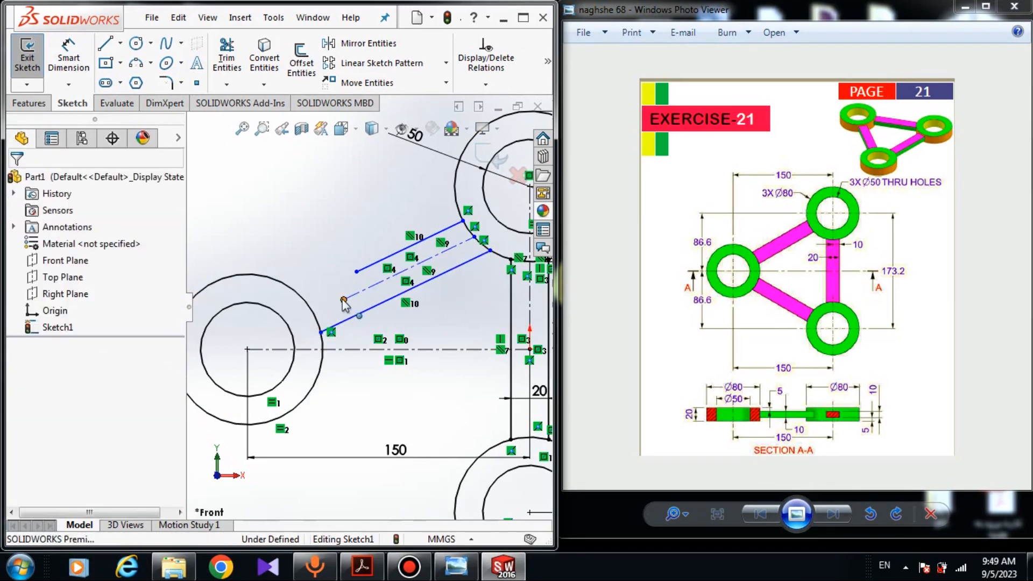
left_click_drag(344, 299, 309, 306)
left_click(332, 278)
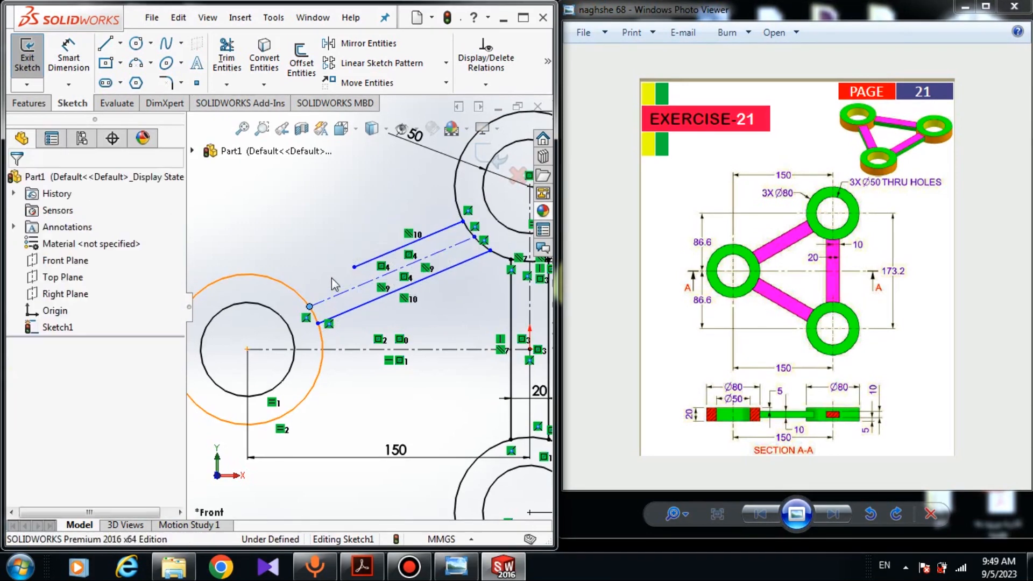
left_click_drag(354, 268, 307, 303)
scroll(295, 317, "down", 5)
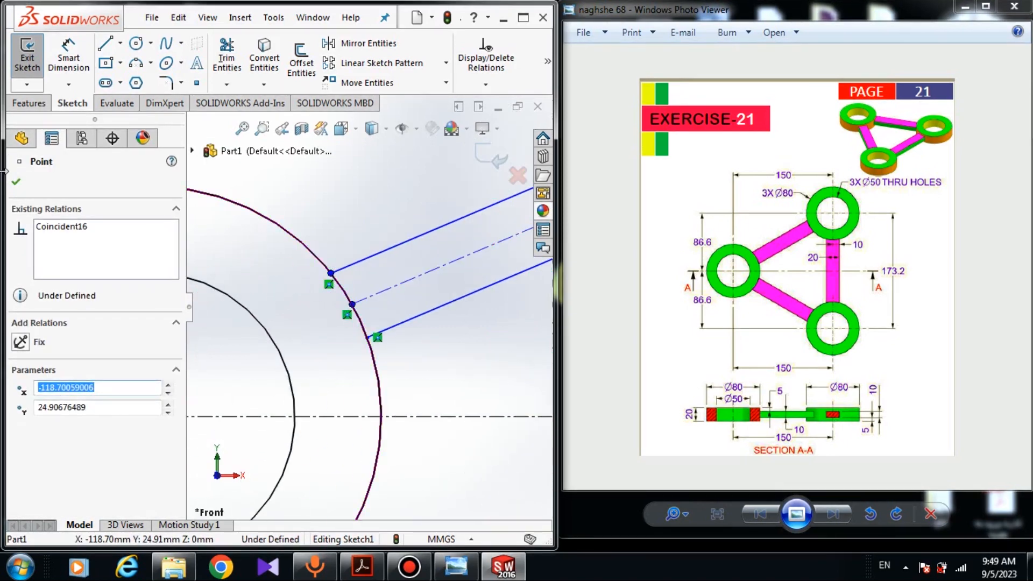
left_click(16, 184)
scroll(452, 355, "up", 4)
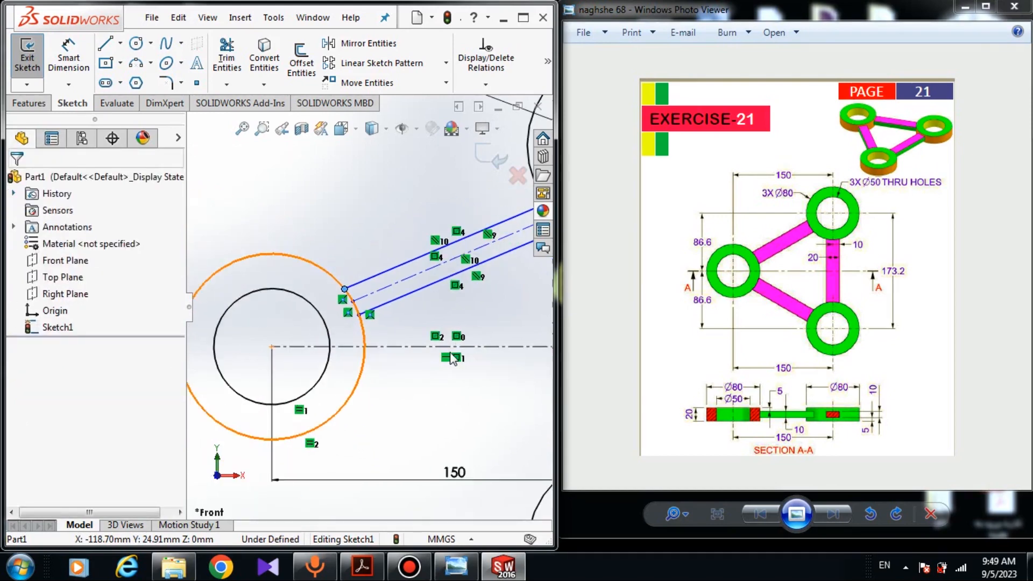
left_click(68, 58)
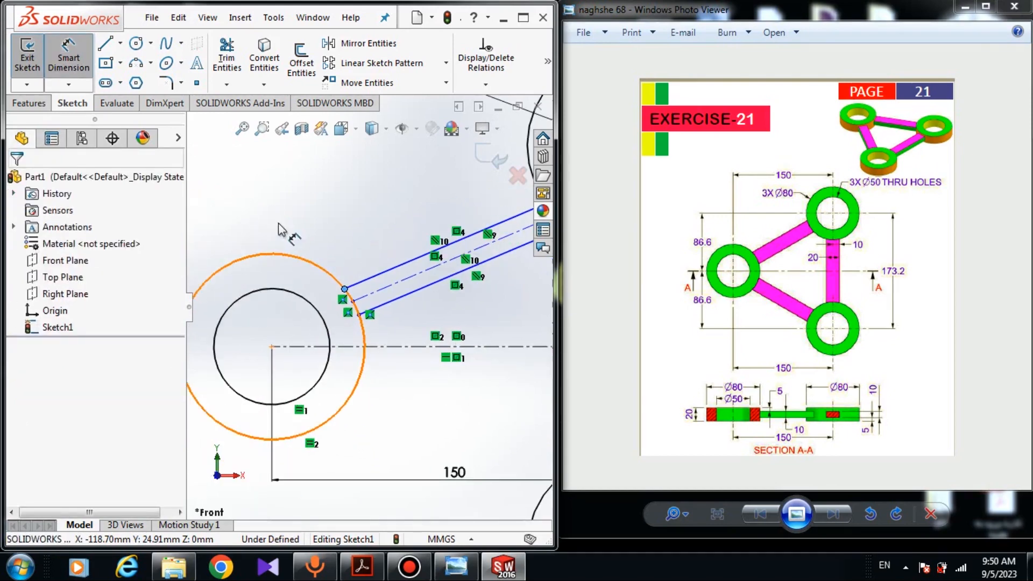
left_click(396, 272)
left_click(400, 274)
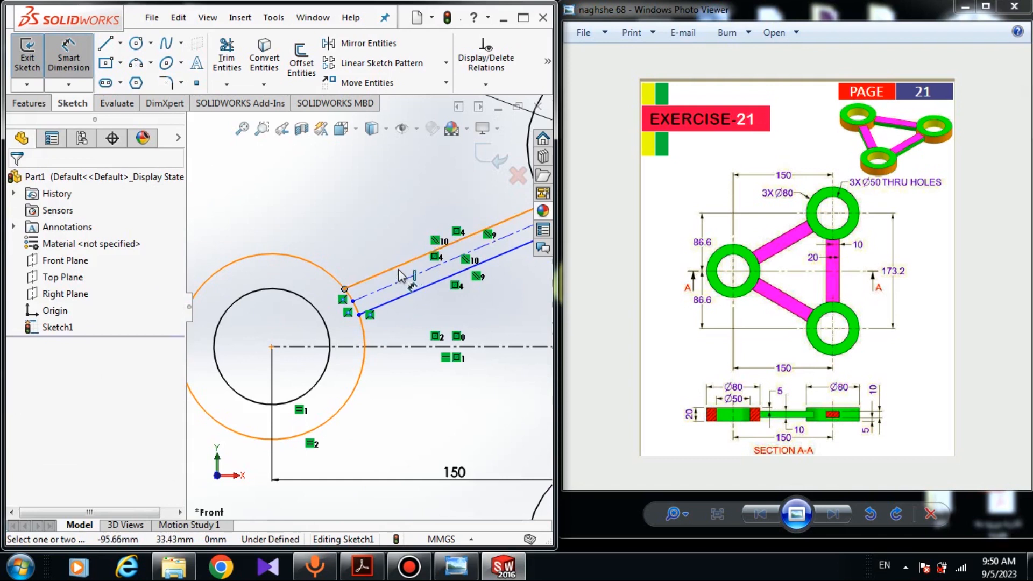
left_click(399, 271)
key("Escape")
key("Escape")
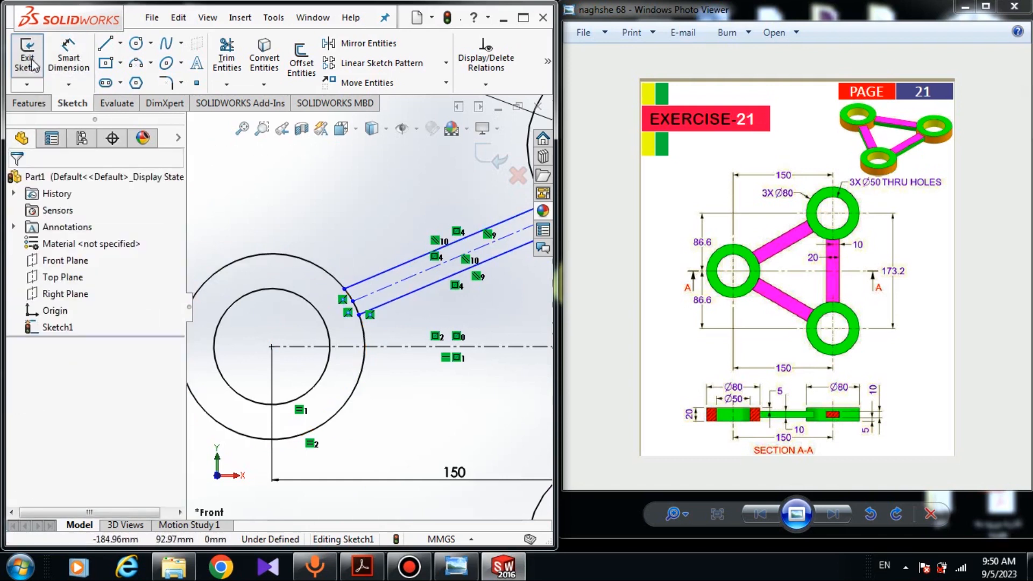
Dimension the spacing between the two slanted bar lines as 20 mm
left_click(68, 58)
left_click(413, 292)
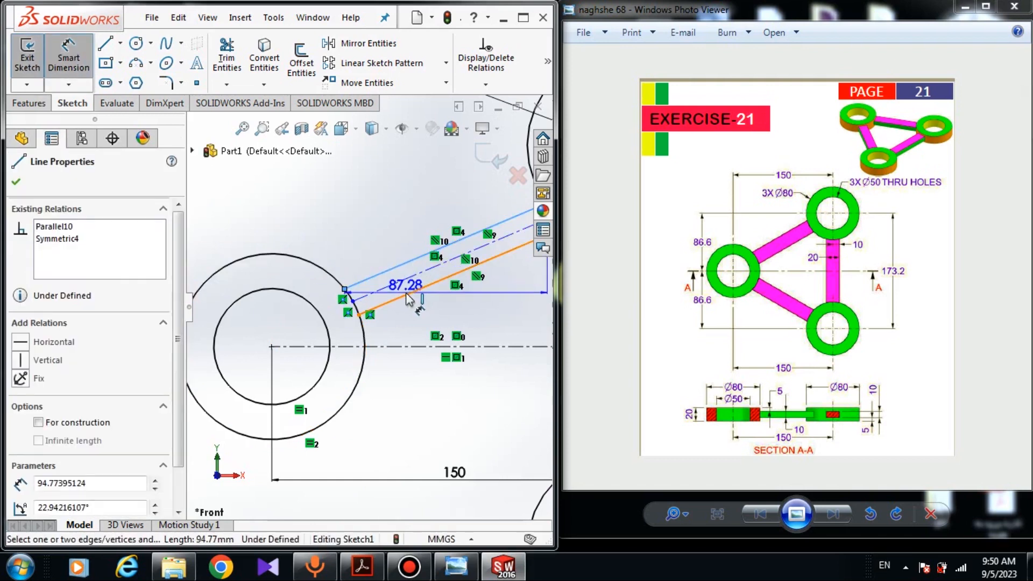
left_click(407, 294)
left_click(403, 285)
type("20")
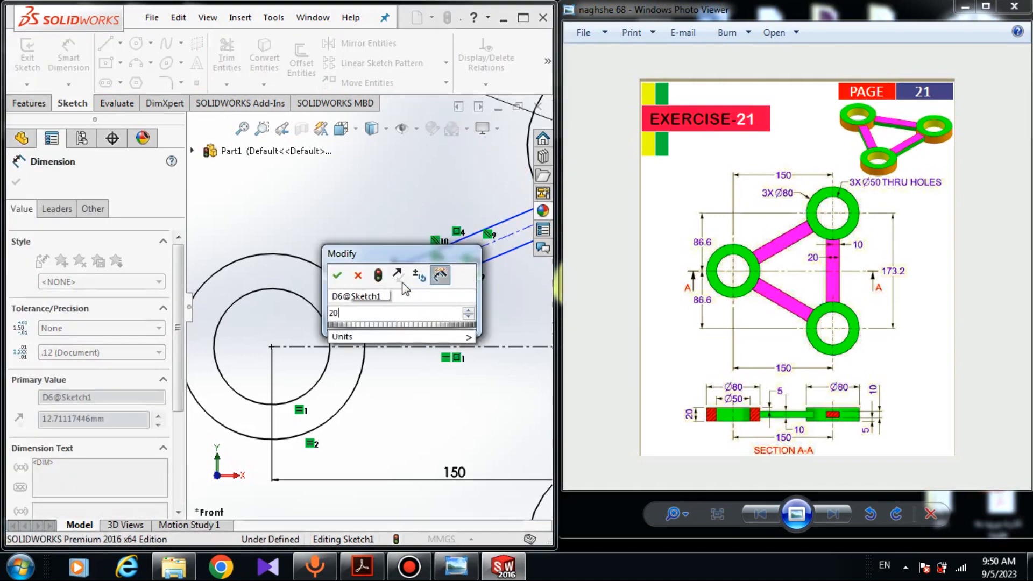
key("Return")
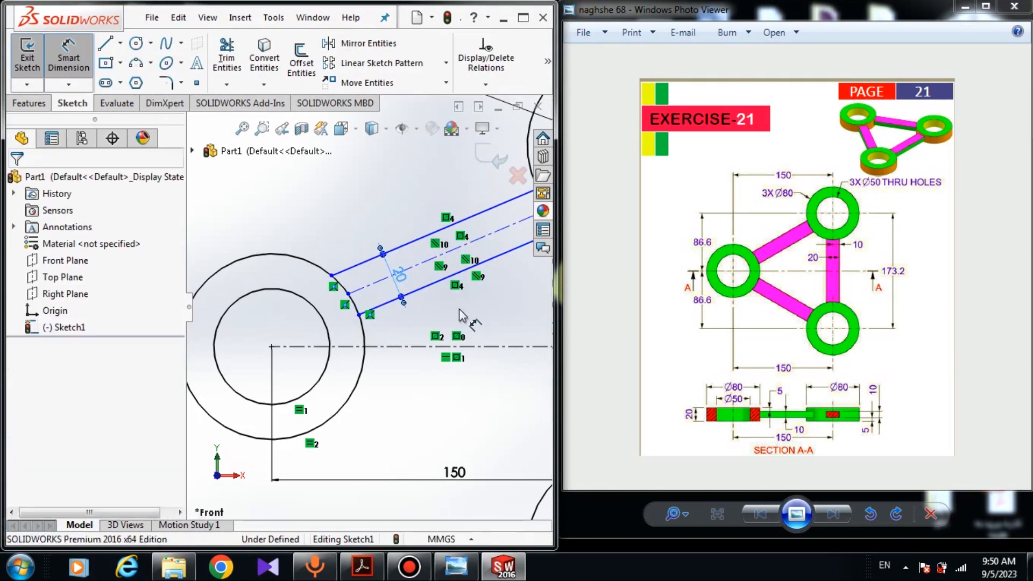
Dimension the angle between the lower slanted bar line and the vertical bar's left line as 60°
scroll(462, 314, "up", 2)
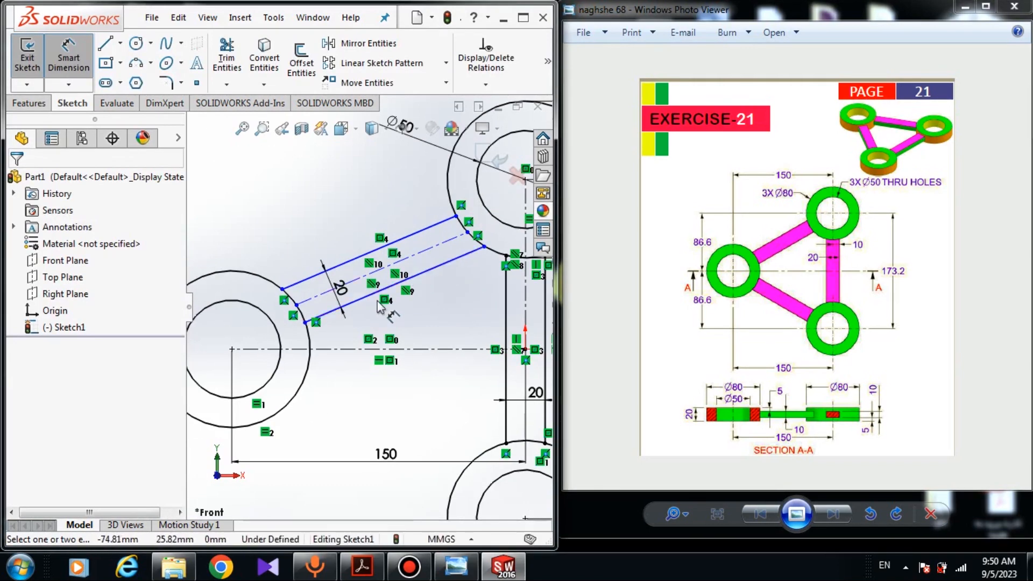
left_click(445, 264)
left_click(506, 301)
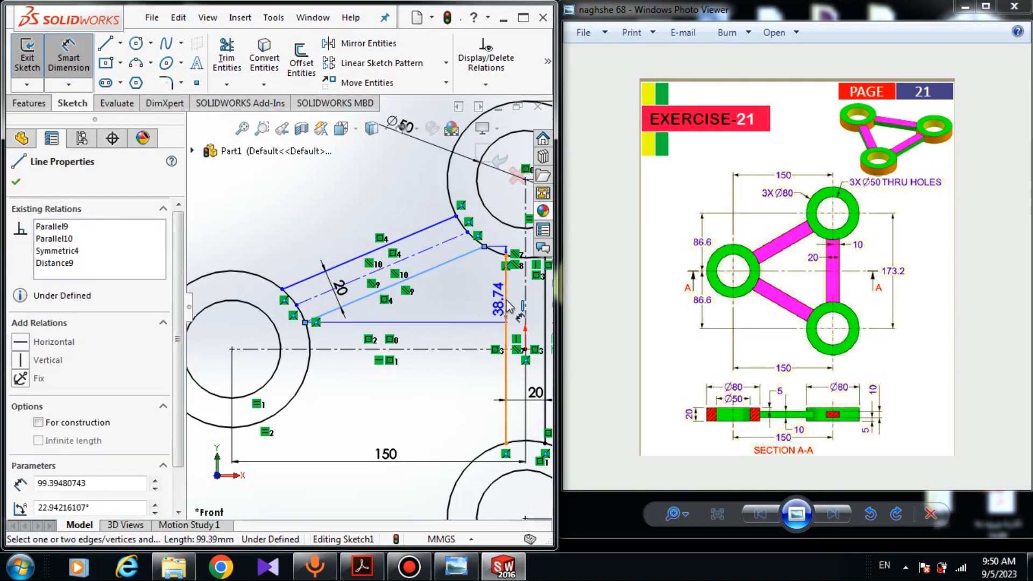
left_click(481, 299)
type("60")
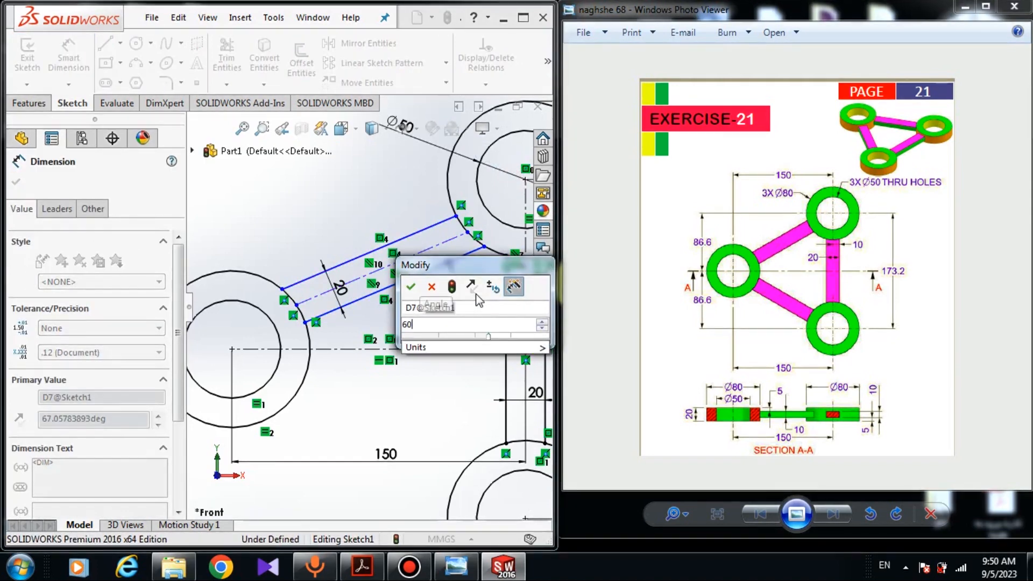
key("Return")
key("Escape")
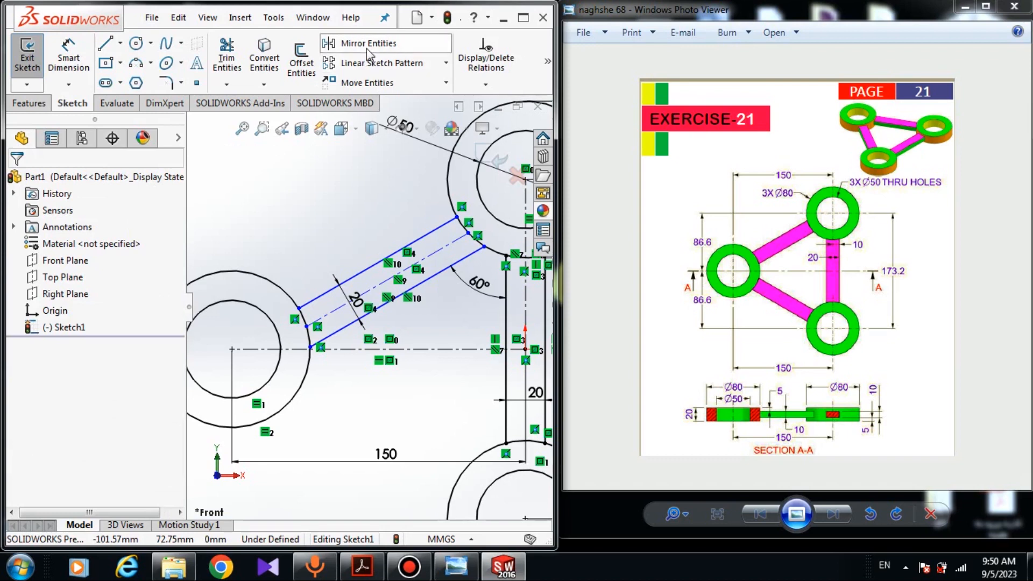
Mirror the two slanted bar lines about the horizontal centerline, keeping the originals
left_click(367, 47)
left_click(375, 320)
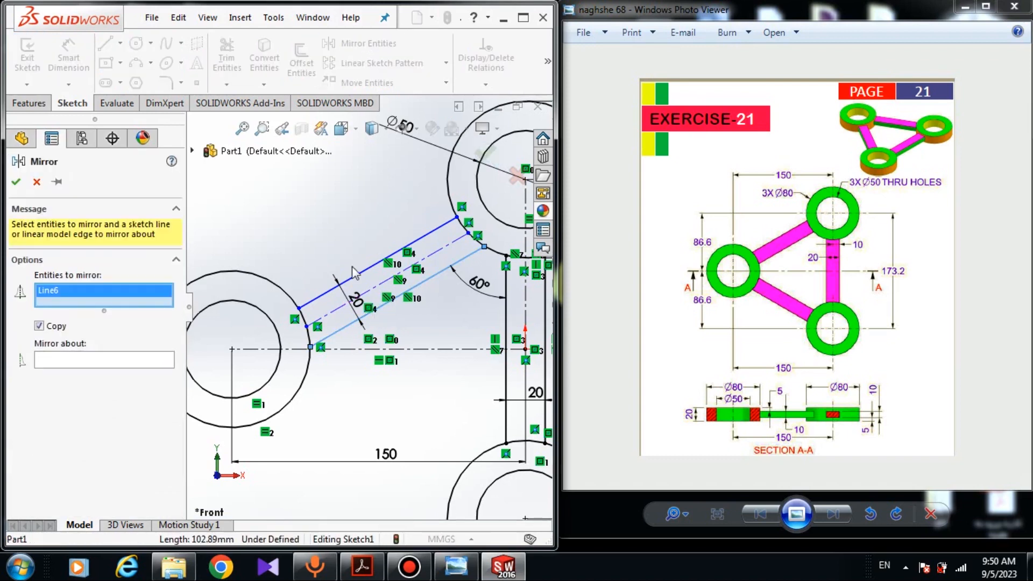
left_click(363, 271)
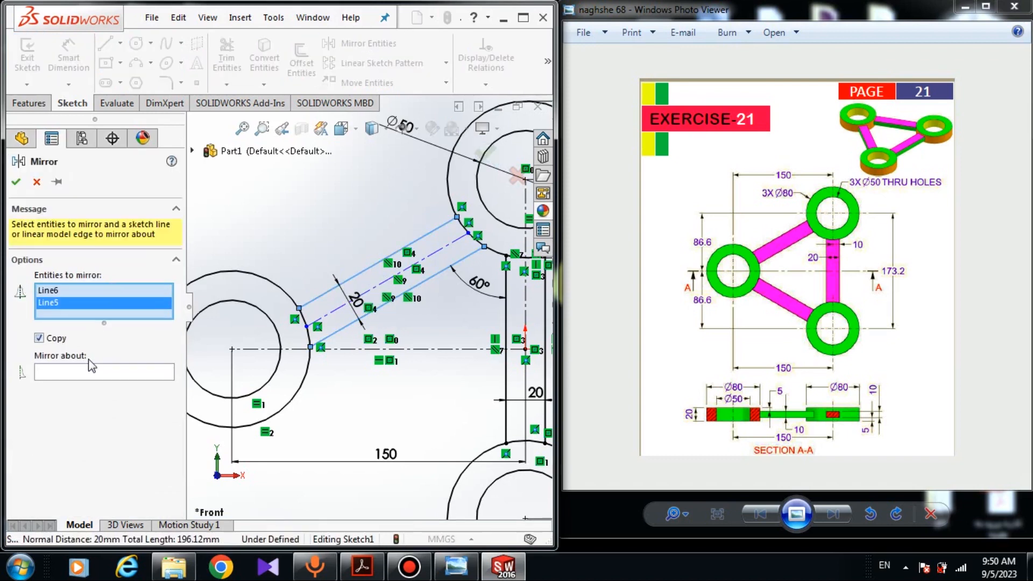
left_click(78, 376)
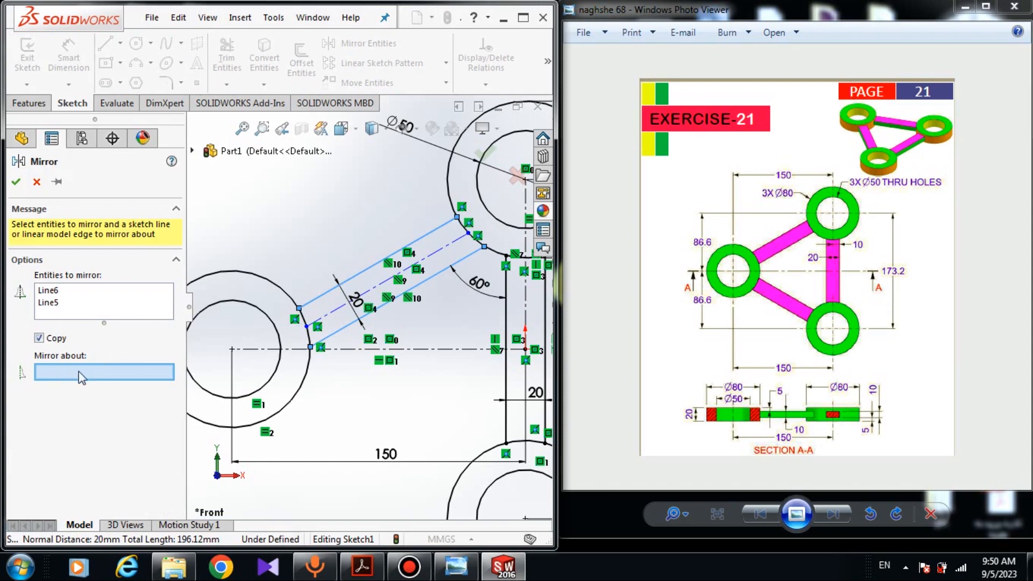
left_click(346, 351)
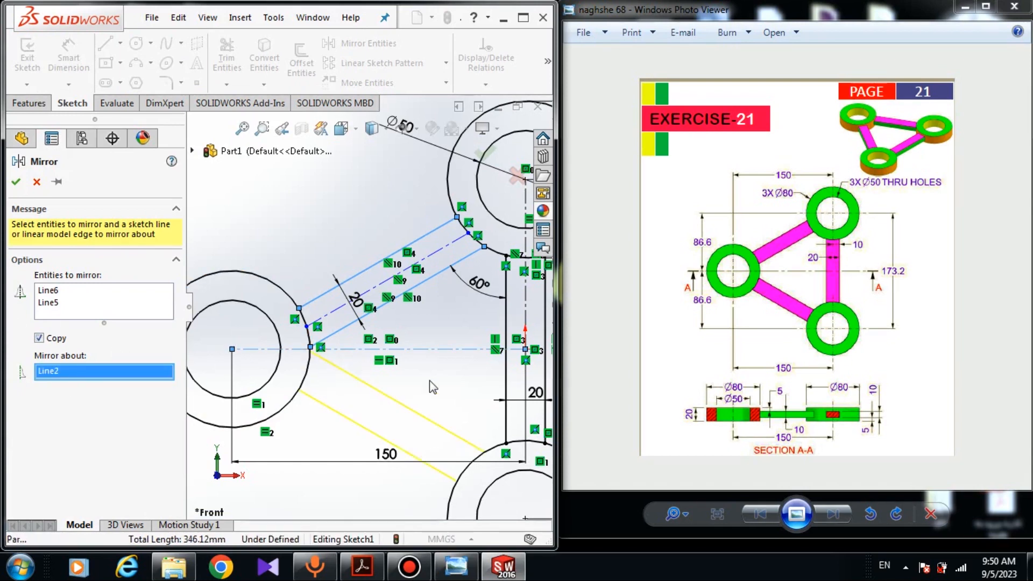
left_click(15, 183)
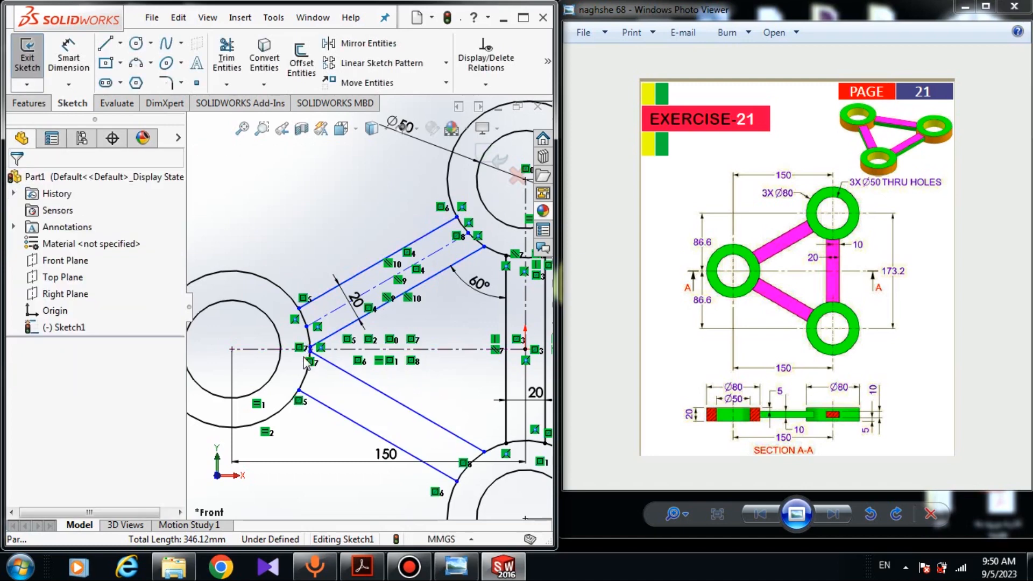
scroll(307, 364, "down", 3)
left_click(64, 64)
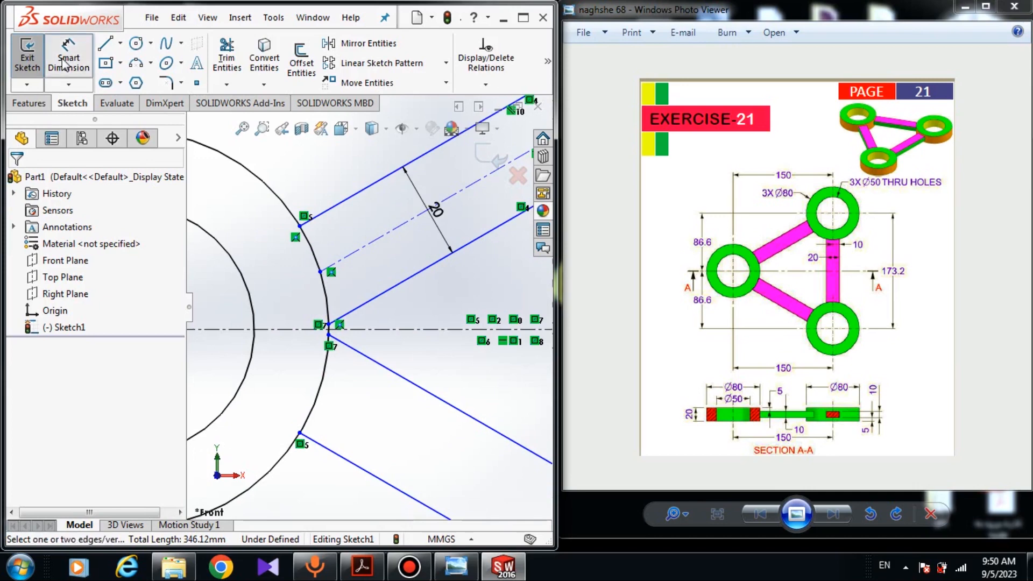
left_click(344, 315)
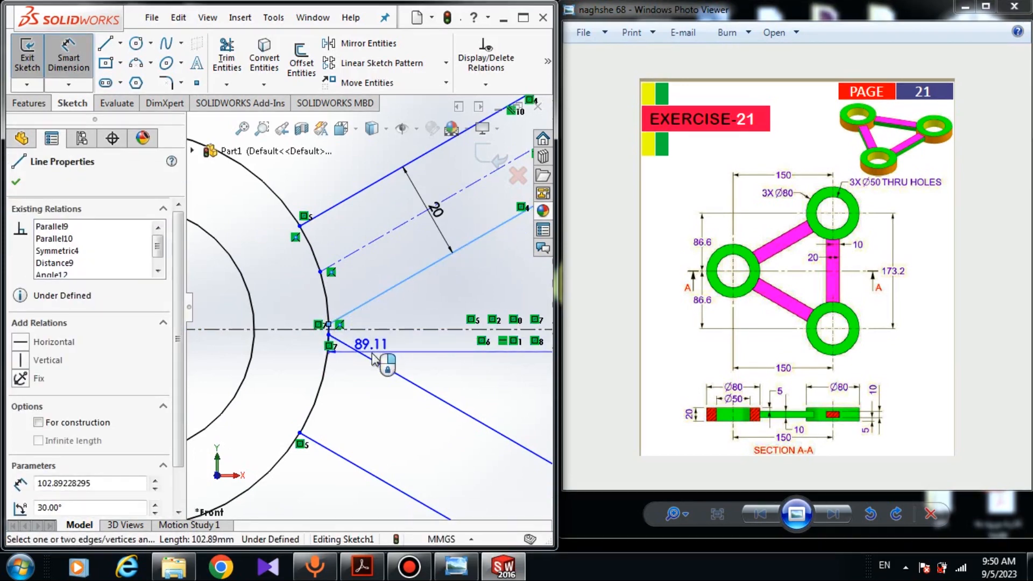
left_click(370, 359)
left_click(410, 332)
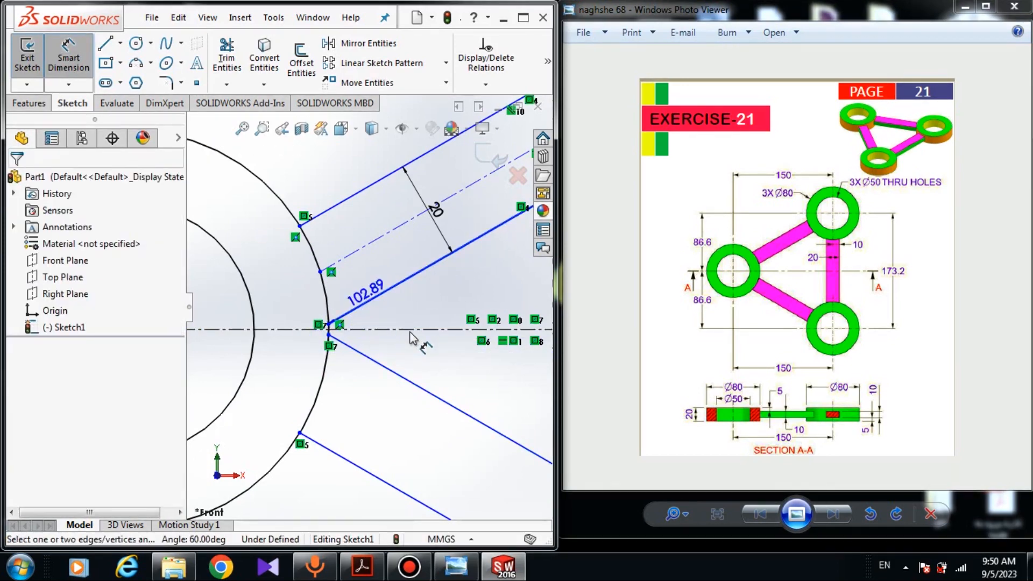
key("Escape")
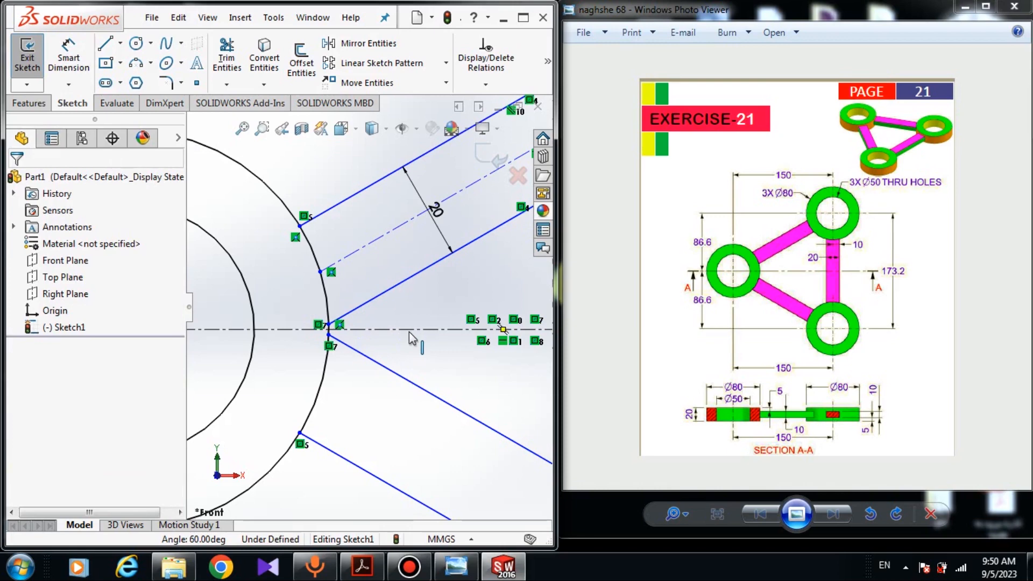
Make the inner line of the upper slanted bar equal in length to the vertical bar's left line
scroll(395, 289, "up", 2)
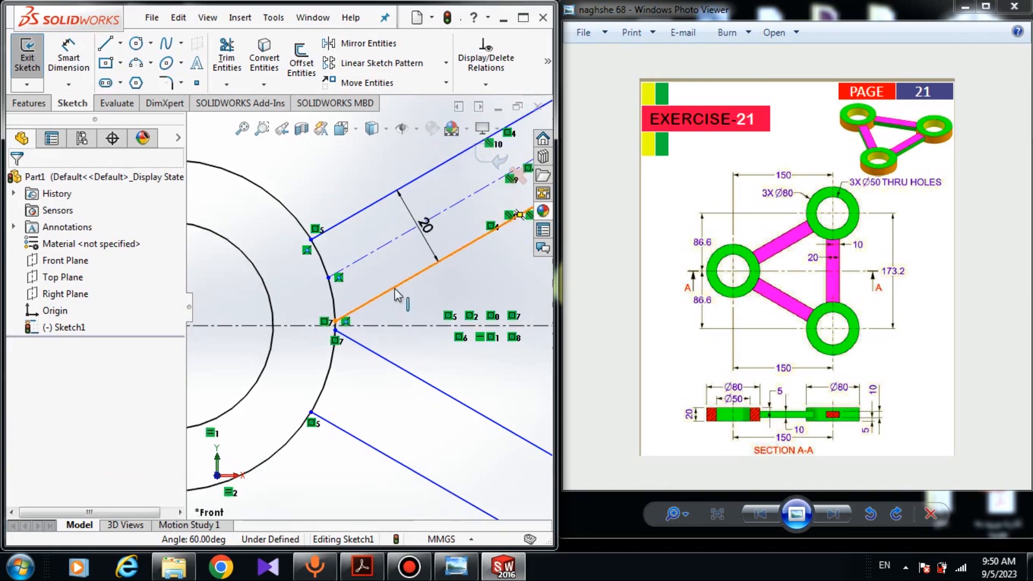
left_click(401, 287)
scroll(473, 330, "up", 2)
scroll(473, 330, "up", 1)
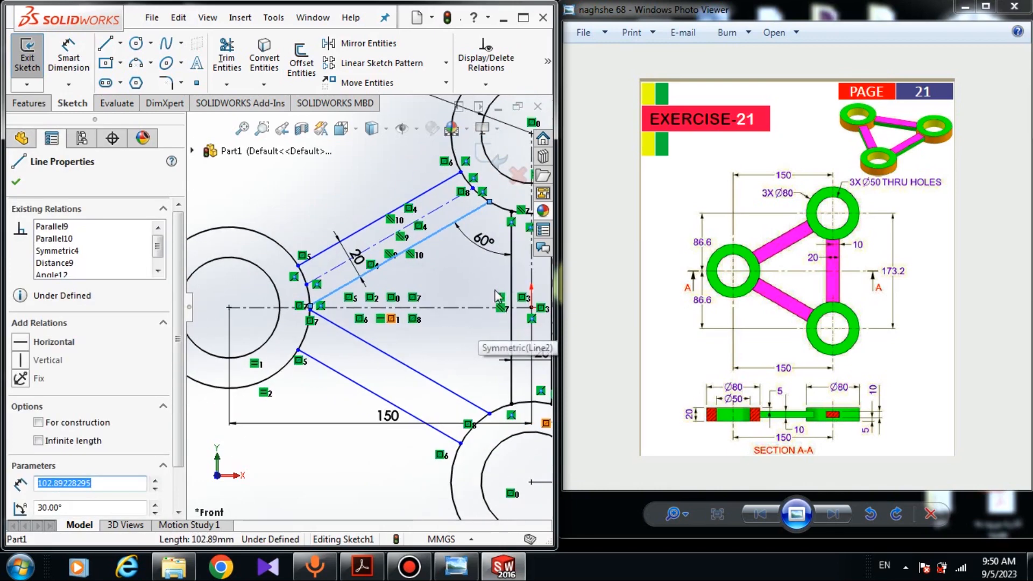
left_click(511, 286, "ctrl")
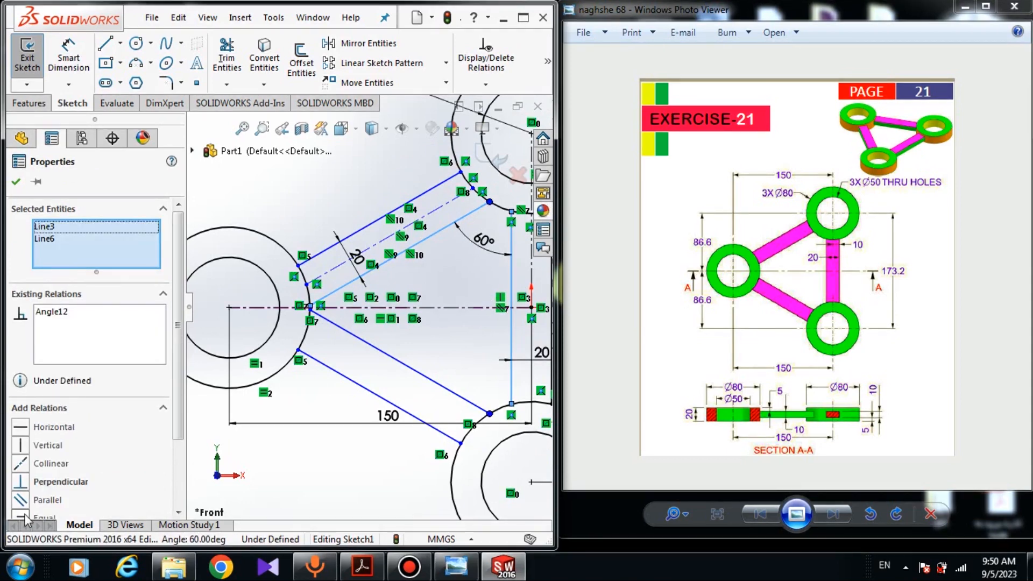
left_click(27, 519)
left_click(291, 445)
scroll(400, 348, "up", 3)
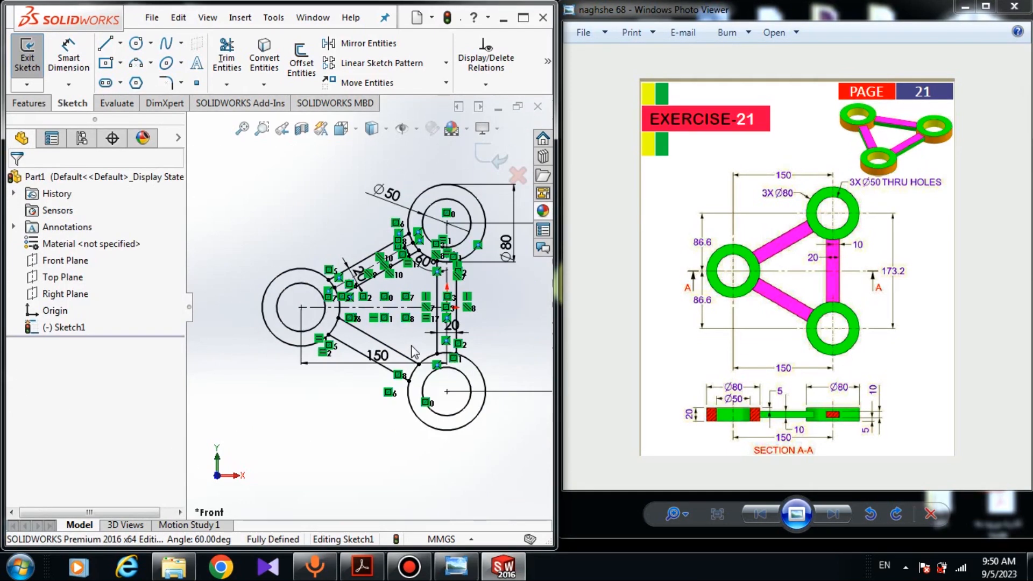
scroll(425, 345, "down", 2)
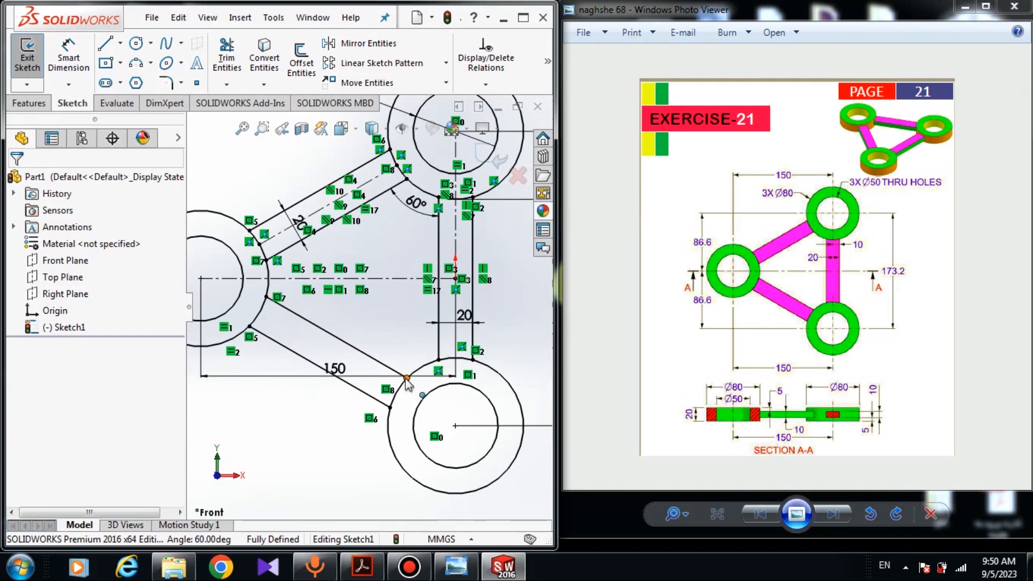
left_click(407, 378)
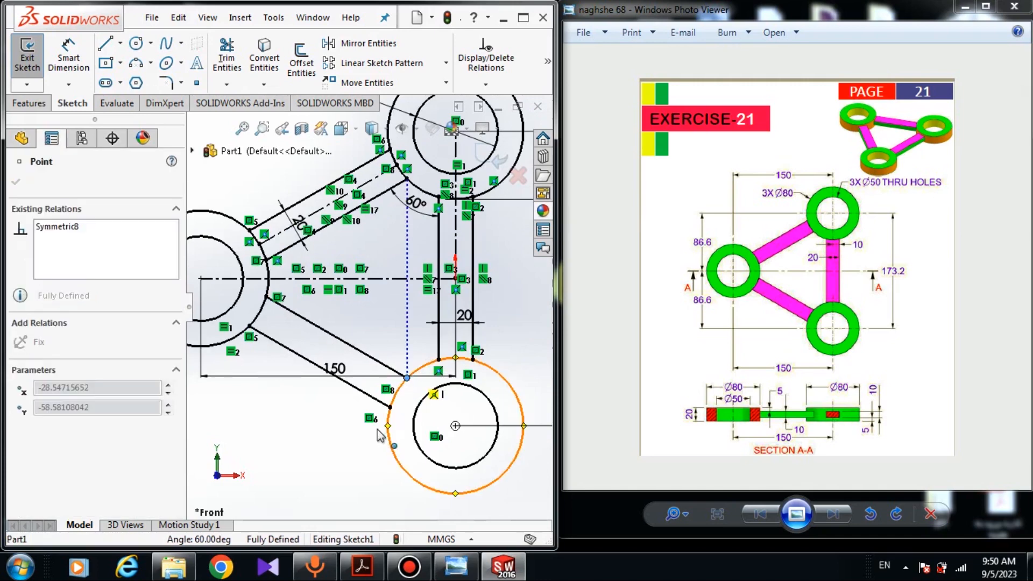
scroll(515, 318, "up", 3)
left_click(515, 318)
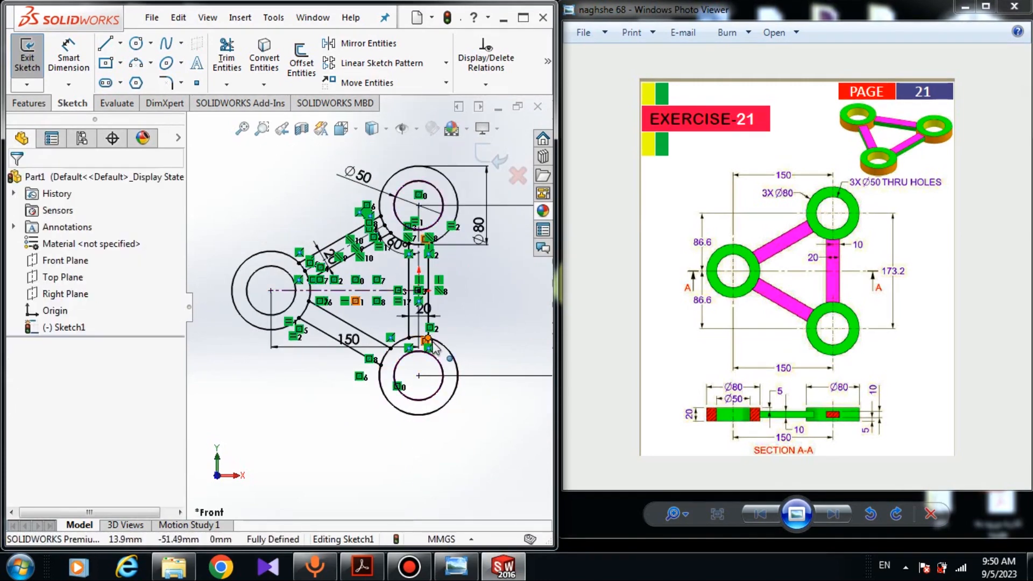
left_click(27, 103)
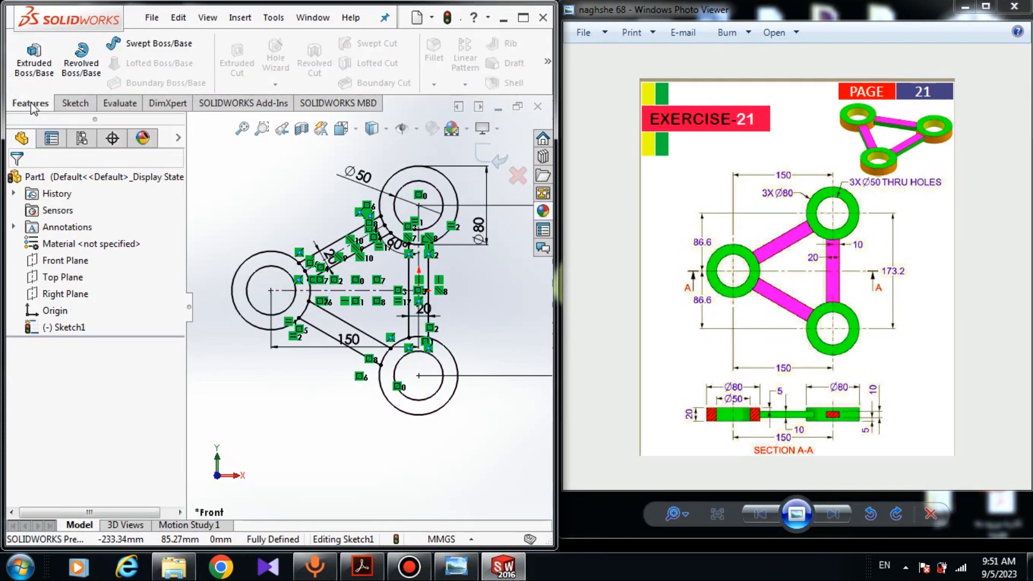
right_click(30, 107)
left_click(31, 109)
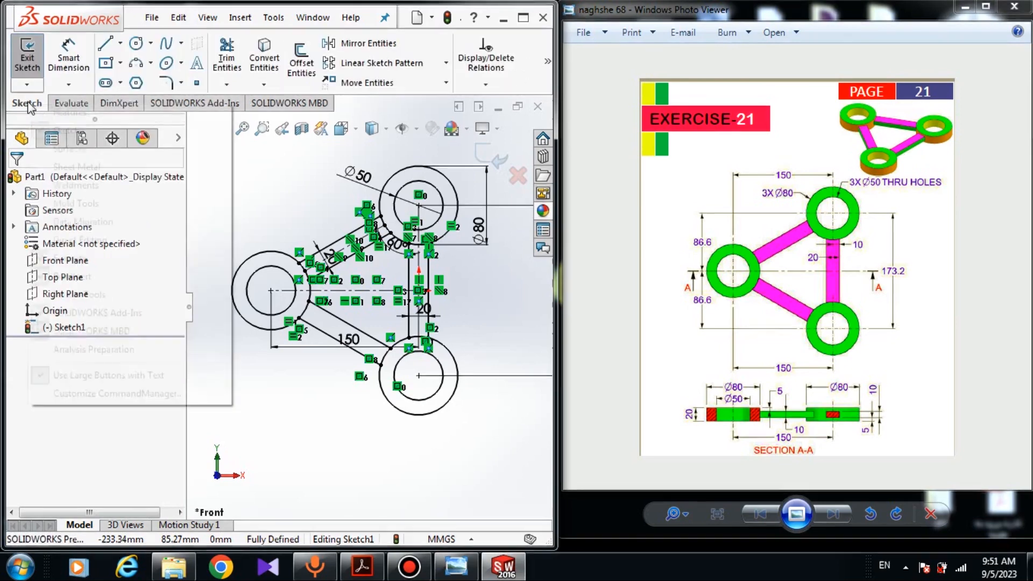
right_click(30, 105)
left_click(31, 108)
Start an Extruded Boss/Base from the sketch with the lower-right ring, vertical bar and upper-right ring regions as contours
left_click(29, 105)
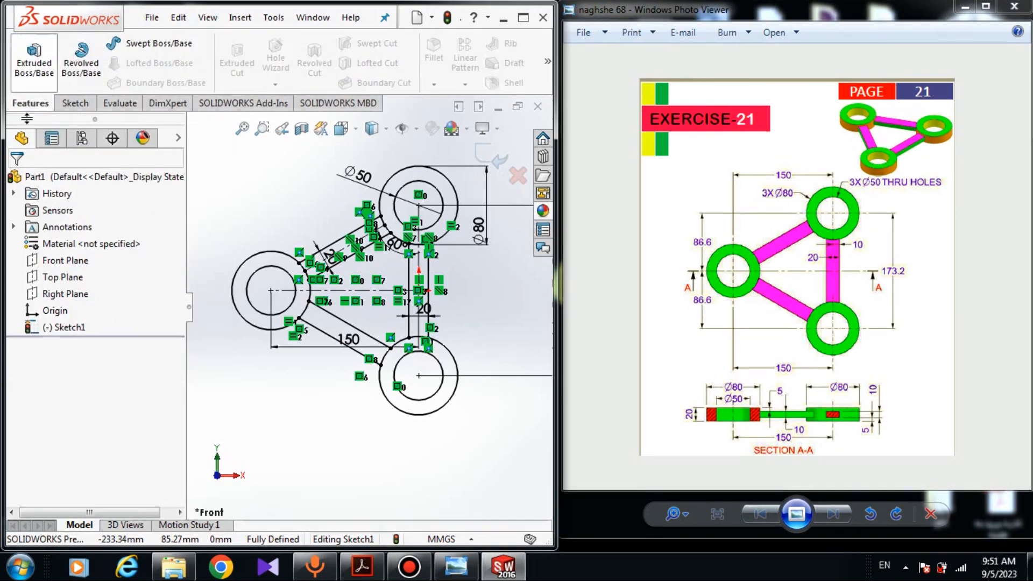
left_click(36, 62)
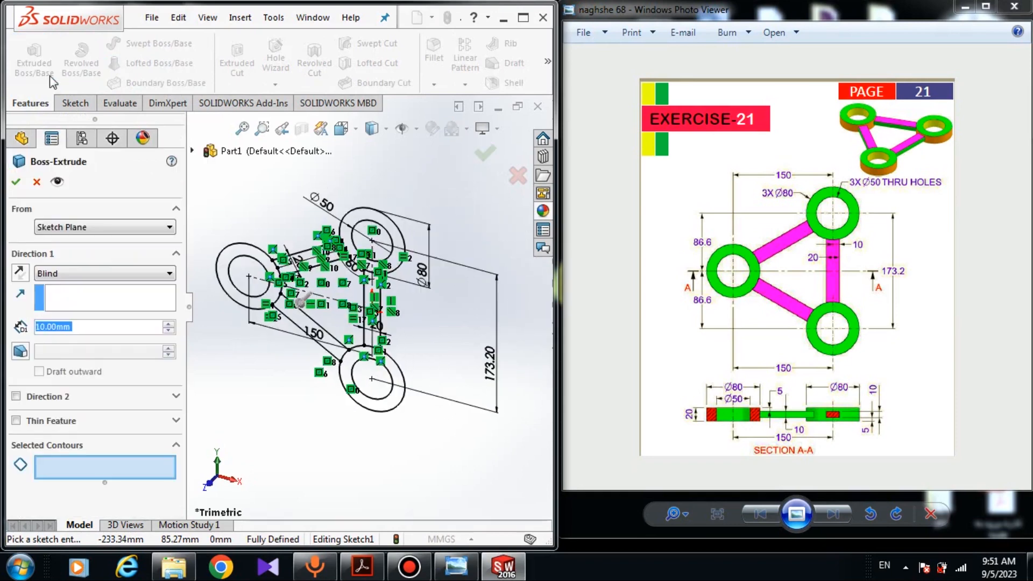
scroll(391, 346, "down", 6)
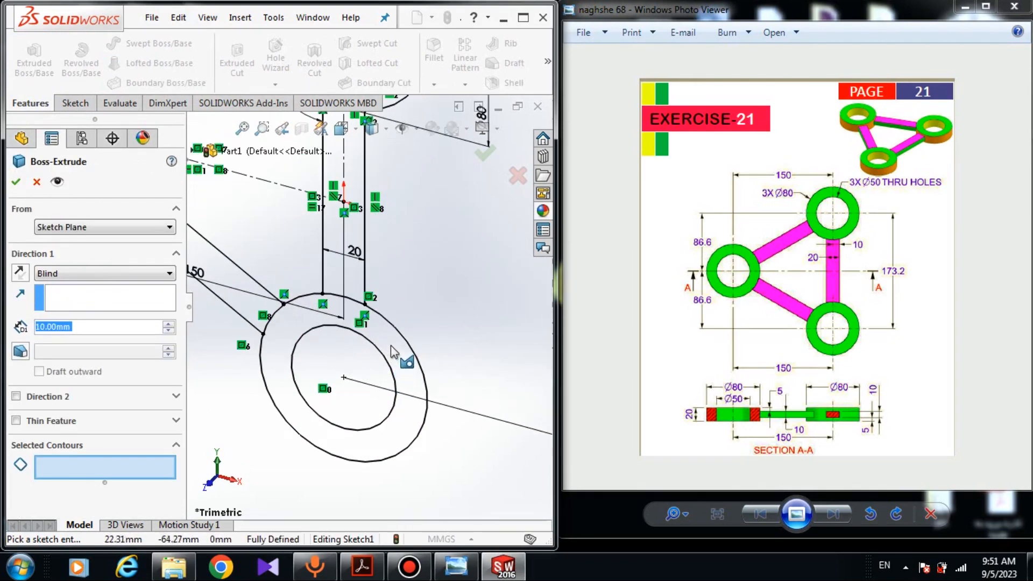
left_click(366, 312)
left_click(310, 240)
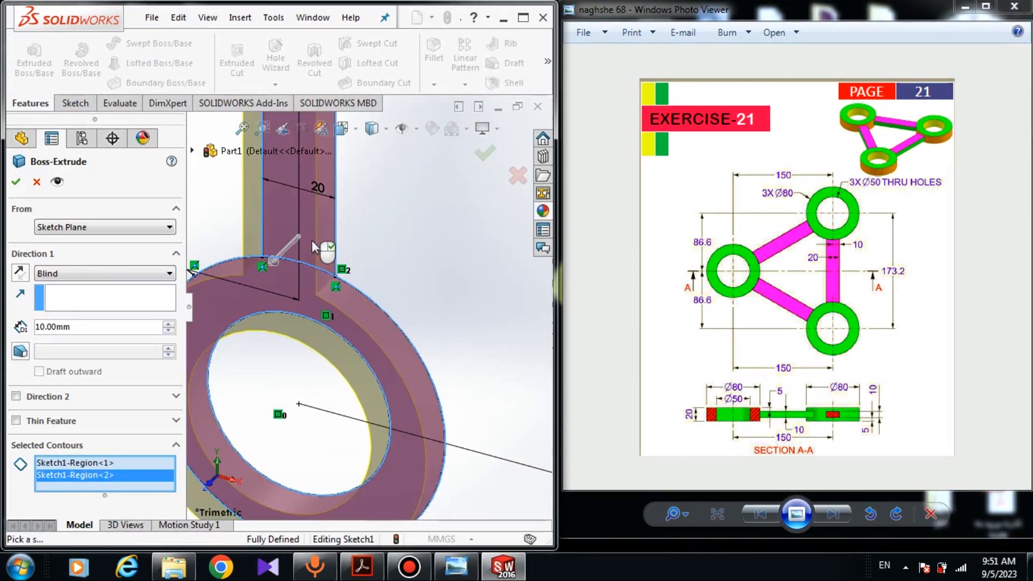
scroll(312, 242, "up", 3)
scroll(314, 248, "up", 3)
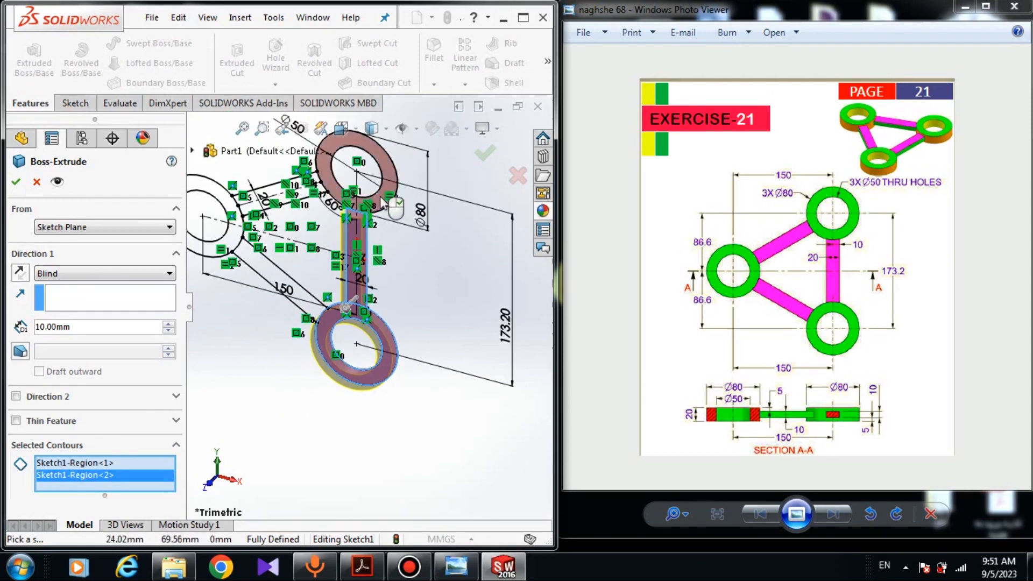
left_click(384, 198)
Add both slanted bars and the left ring to the extrusion's selected contours
scroll(241, 297, "down", 4)
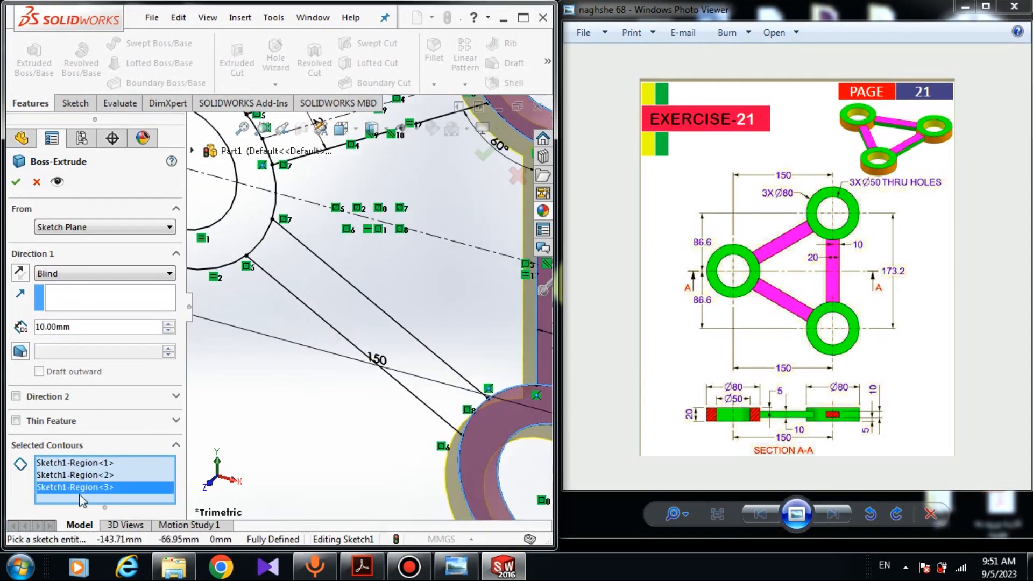
left_click(317, 291)
scroll(318, 290, "up", 3)
scroll(339, 211, "down", 3)
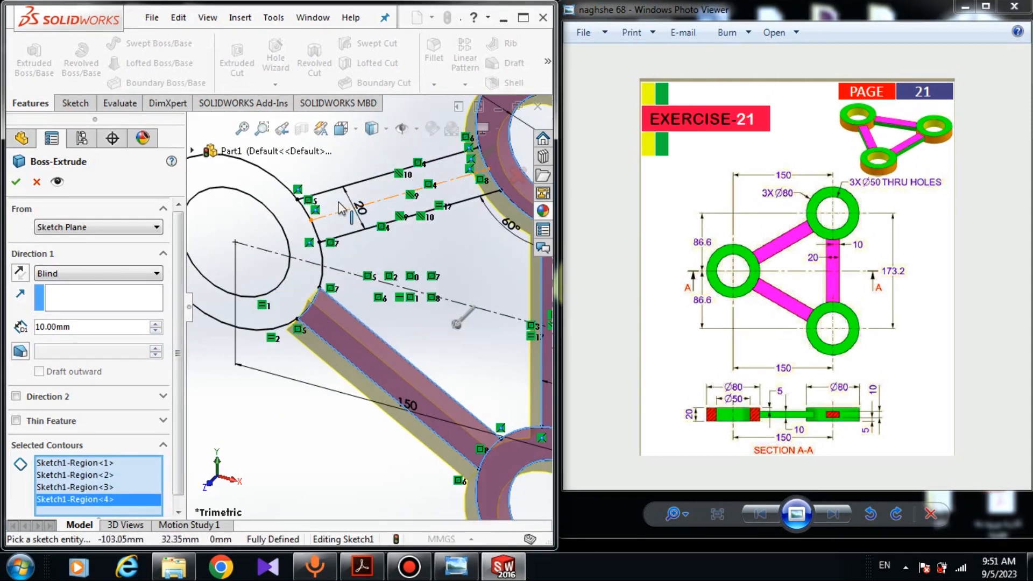
left_click(339, 210)
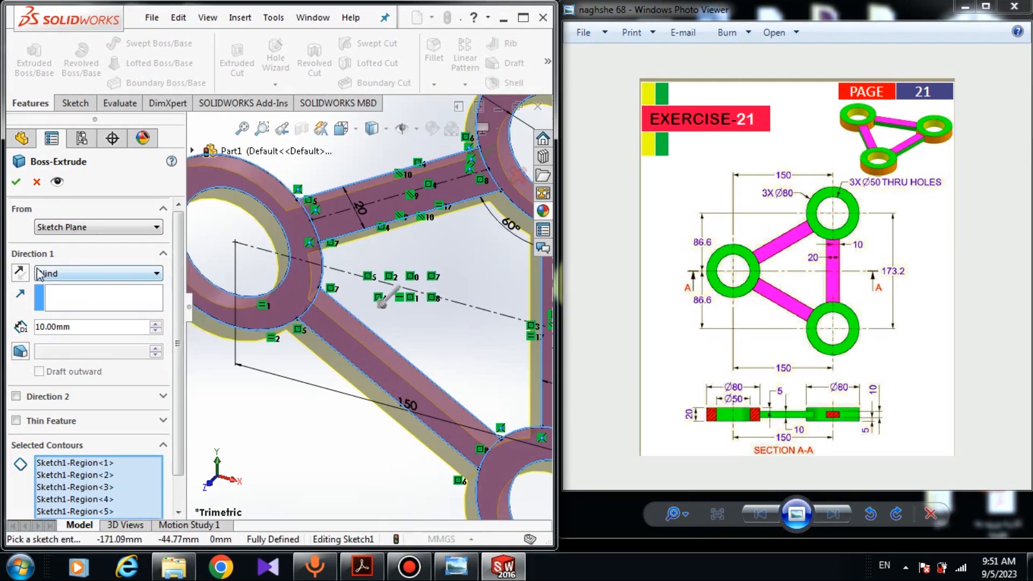
Extrude the six selected regions 10 mm with the Mid Plane end condition
left_click(78, 274)
left_click(70, 340)
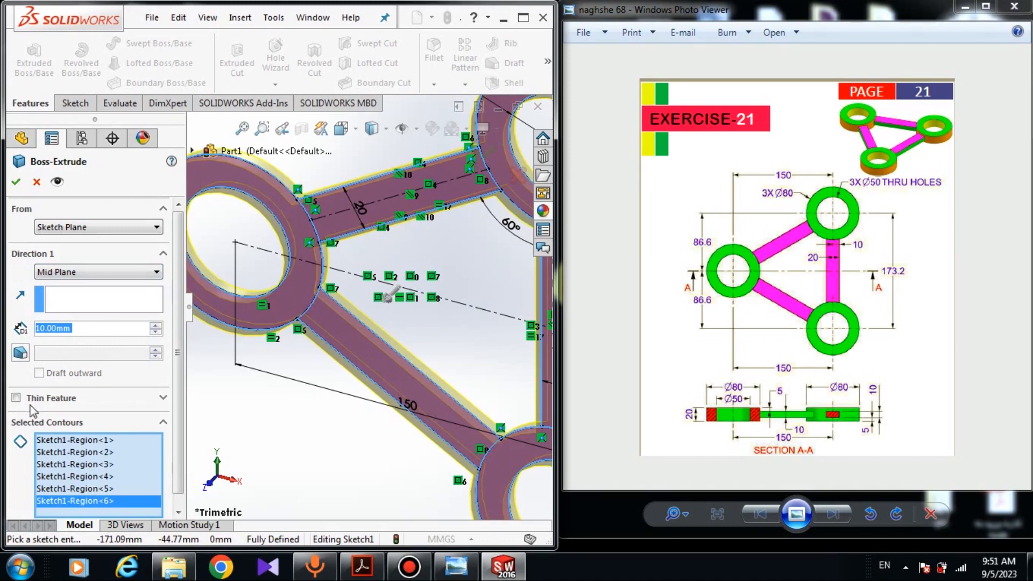
scroll(130, 392, "down", 1)
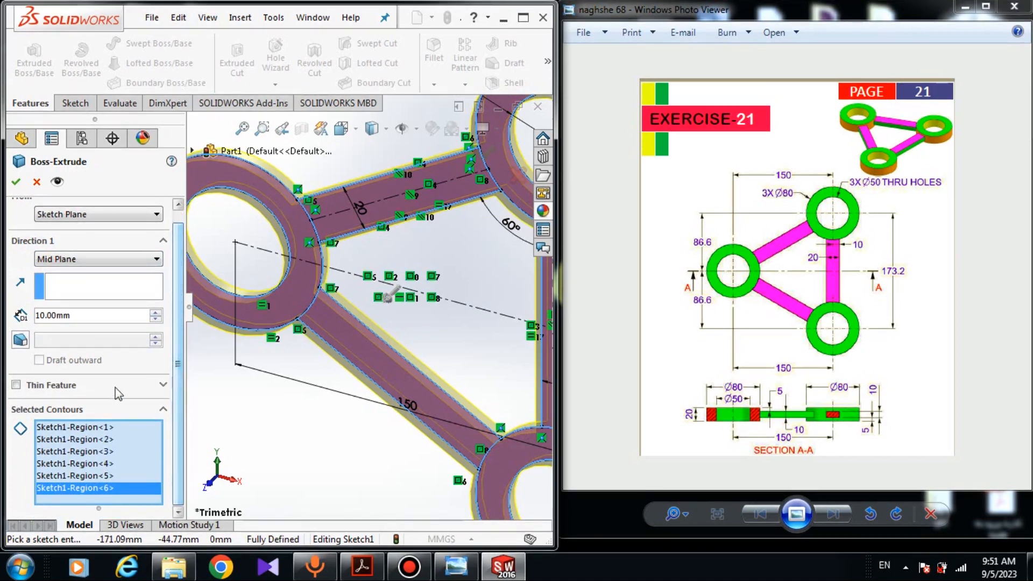
scroll(172, 350, "up", 1)
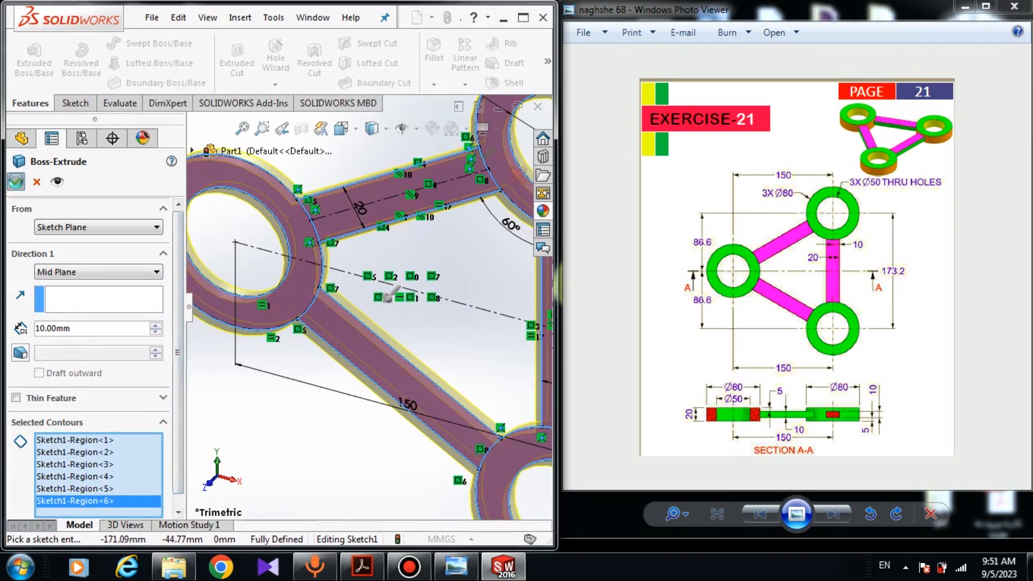
left_click(15, 181)
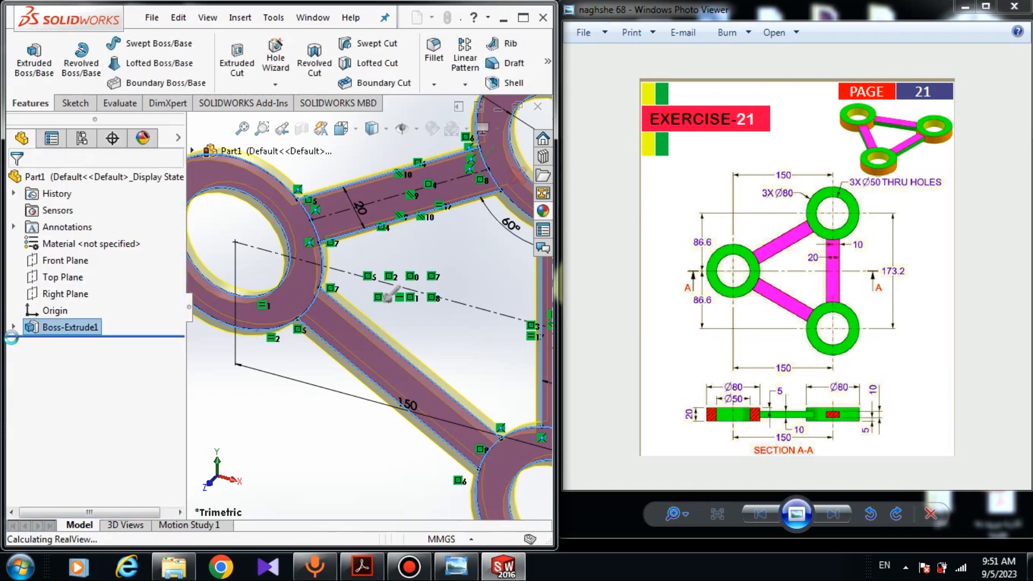
Start a second boss extrusion reusing Sketch1, with only the three ring regions as contours
left_click(13, 326)
left_click(75, 344)
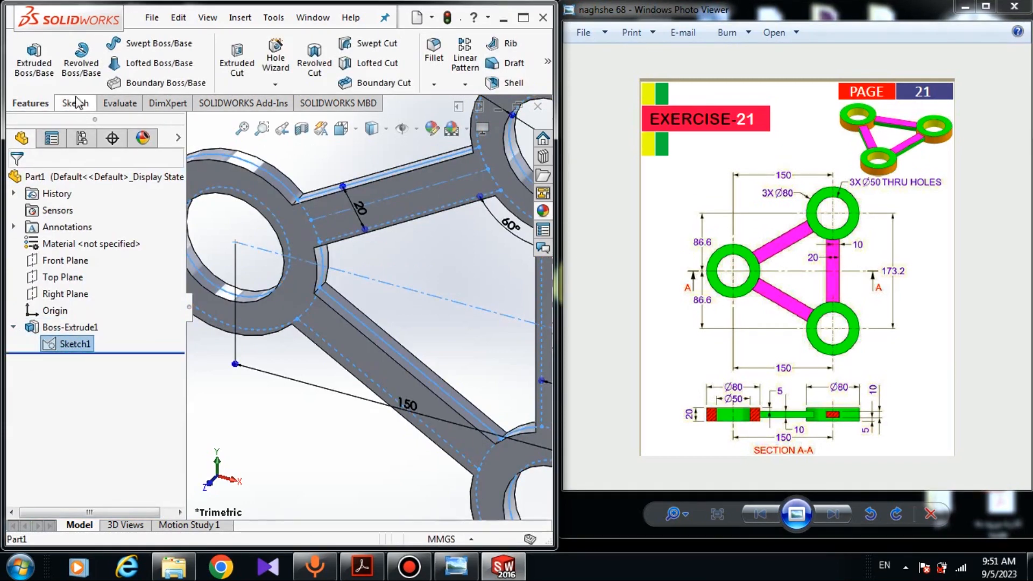
left_click(34, 65)
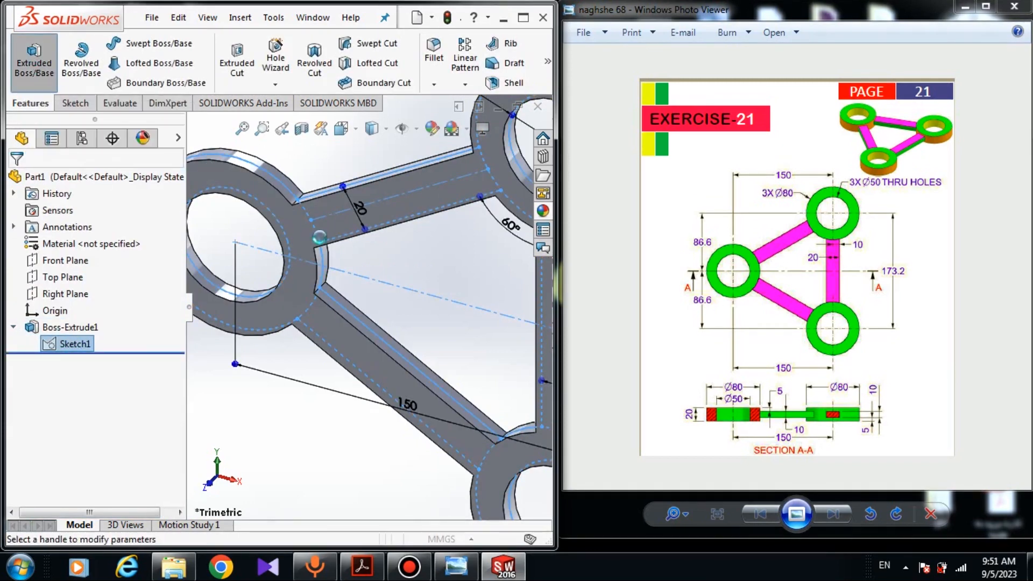
left_click(297, 240)
scroll(295, 236, "up", 3)
scroll(504, 221, "down", 4)
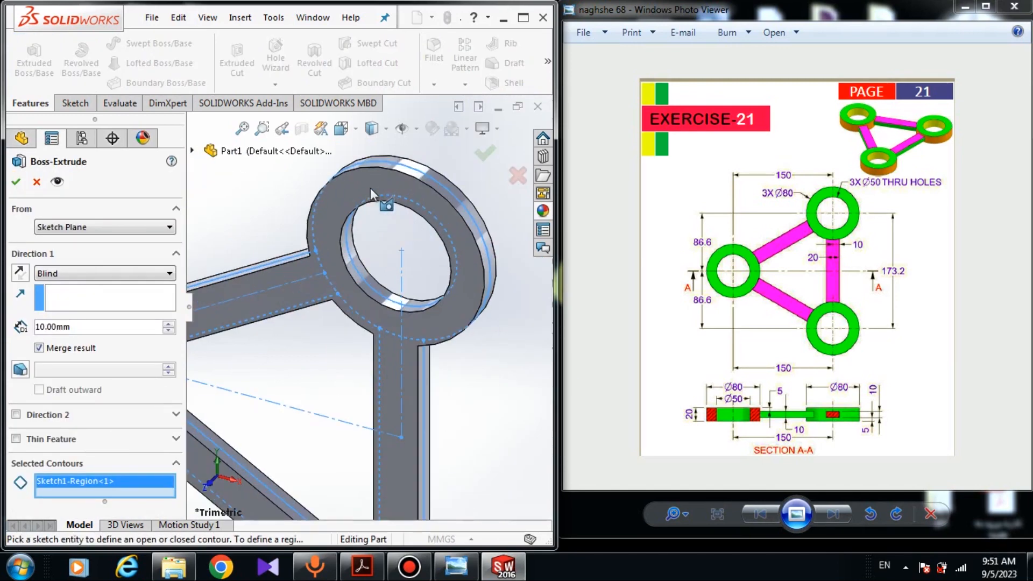
left_click(371, 189)
scroll(379, 344, "up", 5)
scroll(377, 430, "down", 5)
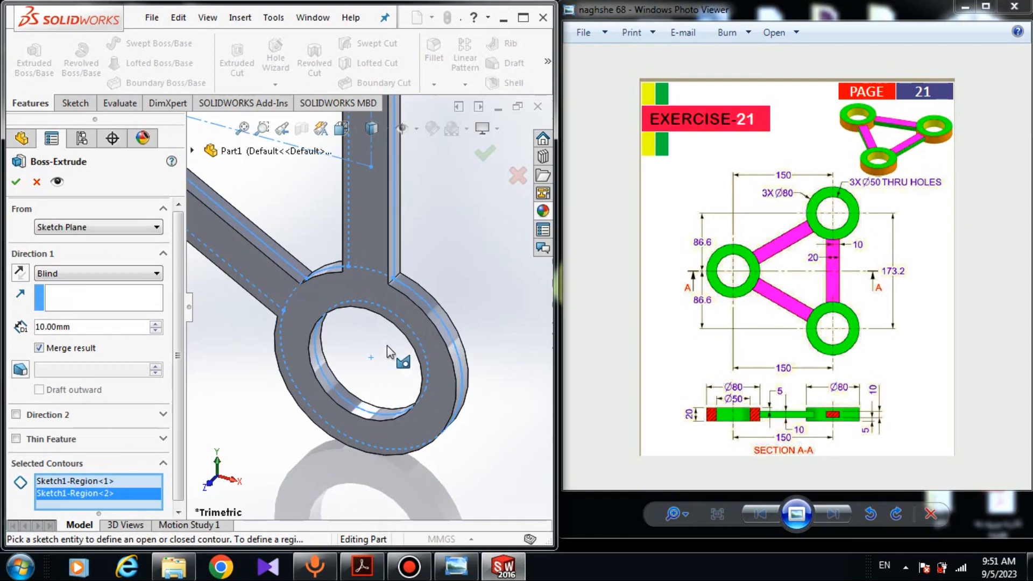
left_click(407, 321)
Extrude the three rings 20 mm with the Mid Plane end condition, merging the result
left_click(127, 273)
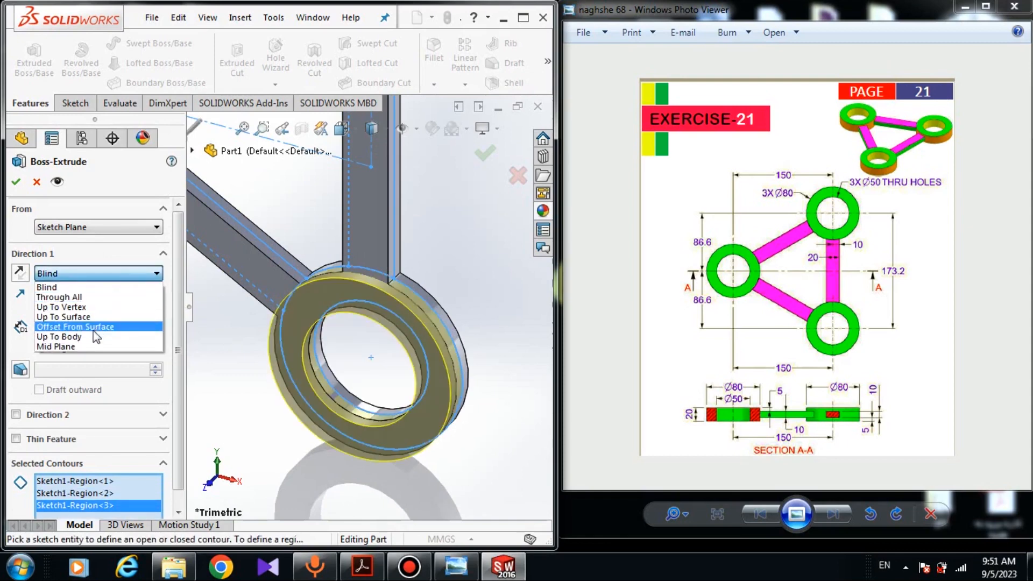
left_click(86, 347)
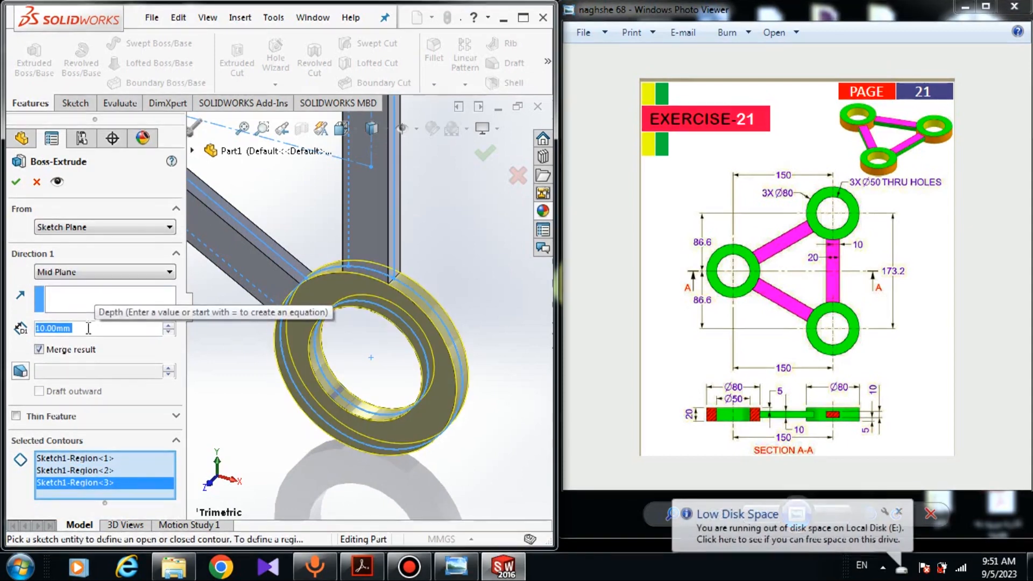
type("20")
key("Return")
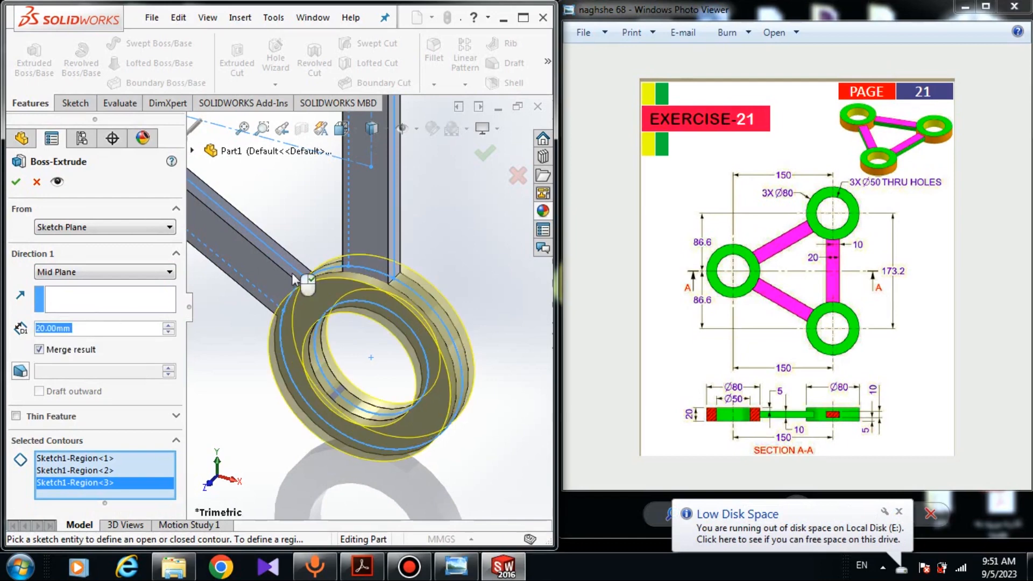
key("f")
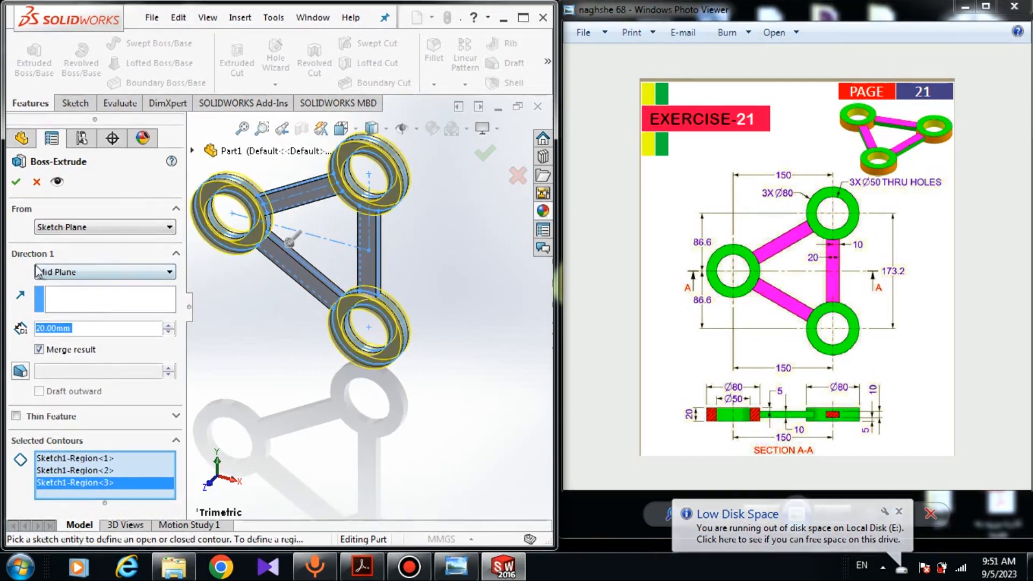
left_click(16, 182)
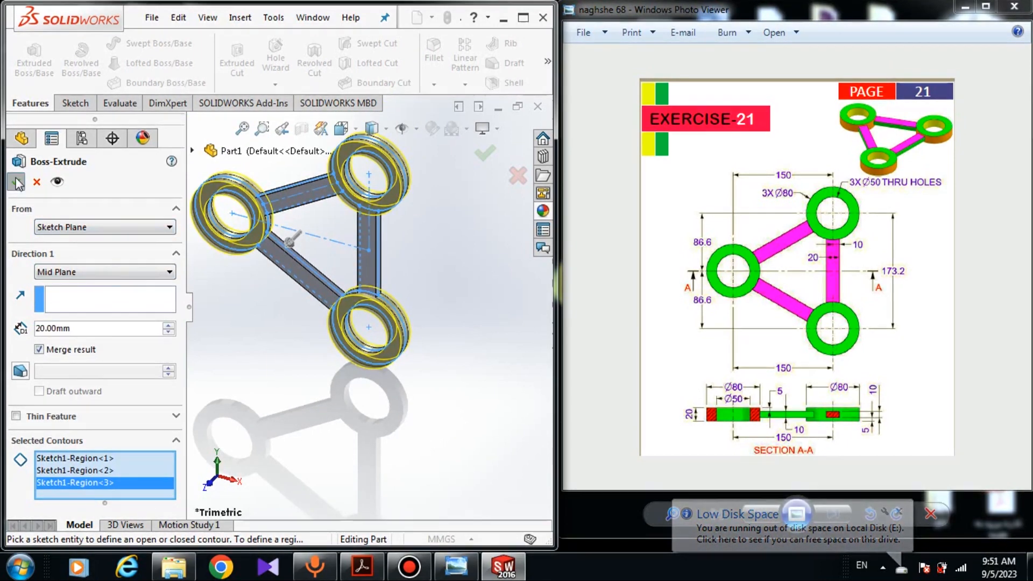
Apply a red colour from the standard swatches to the whole first extrusion feature, Boss-Extrude1
middle_click_drag(387, 269, 528, 245)
middle_click_drag(372, 218, 350, 252)
left_click(13, 326)
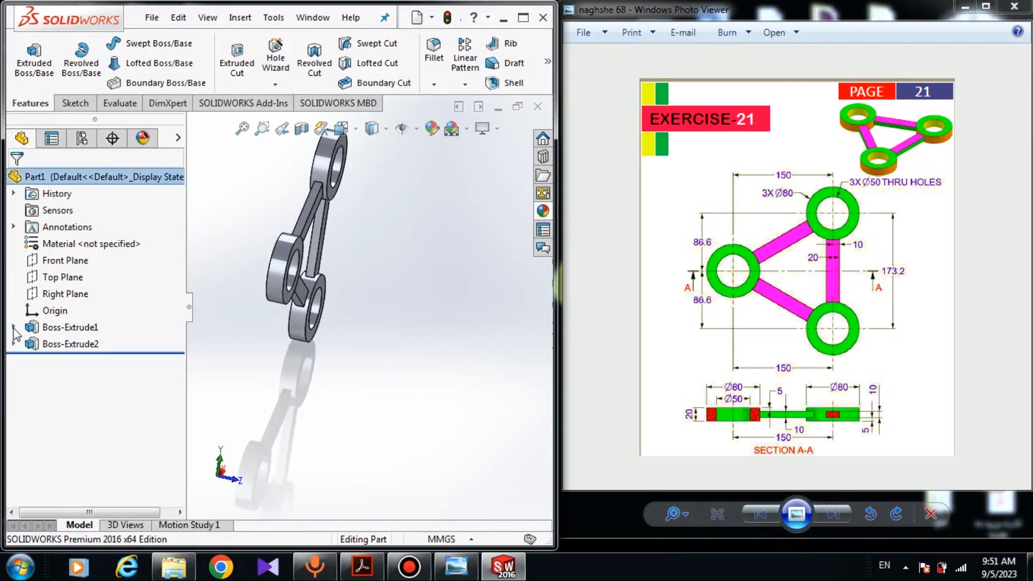
left_click(65, 327)
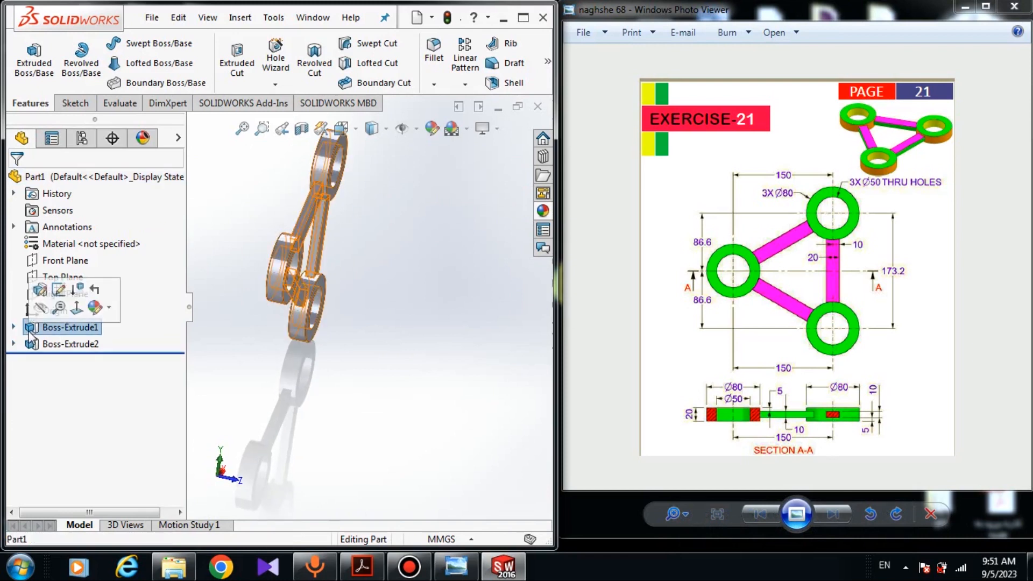
left_click(434, 127)
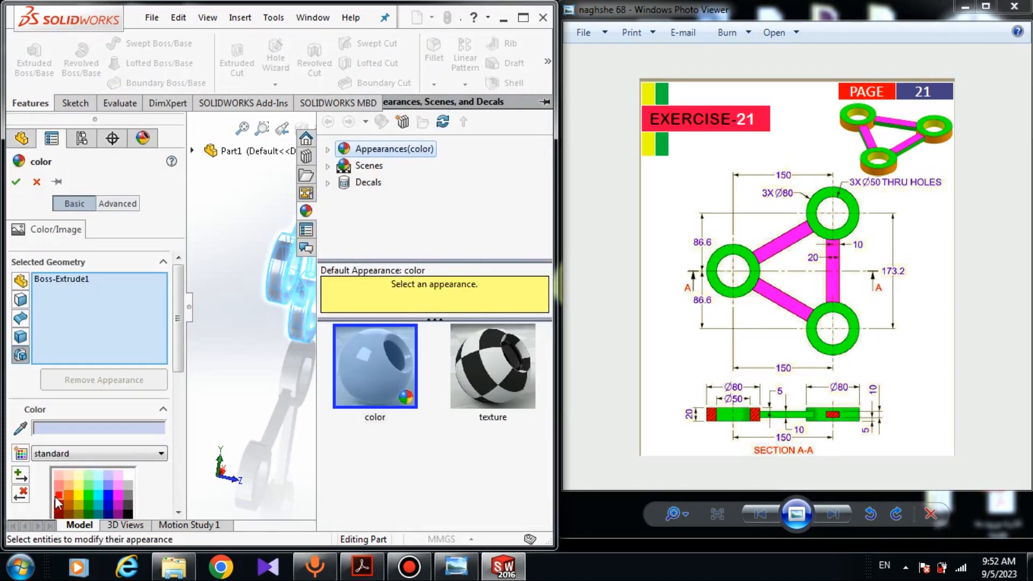
left_click(57, 495)
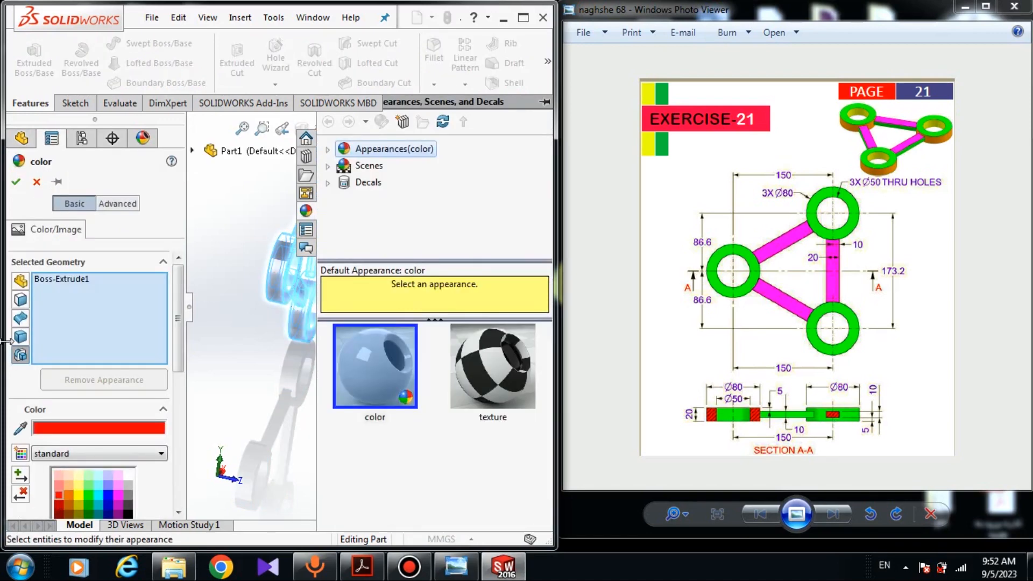
left_click(15, 186)
left_click(288, 387)
Apply a green colour from the standard swatches to the ring extrusion, Boss-Extrude2, and minimize the reference drawing's window
middle_click_drag(287, 386, 91, 367)
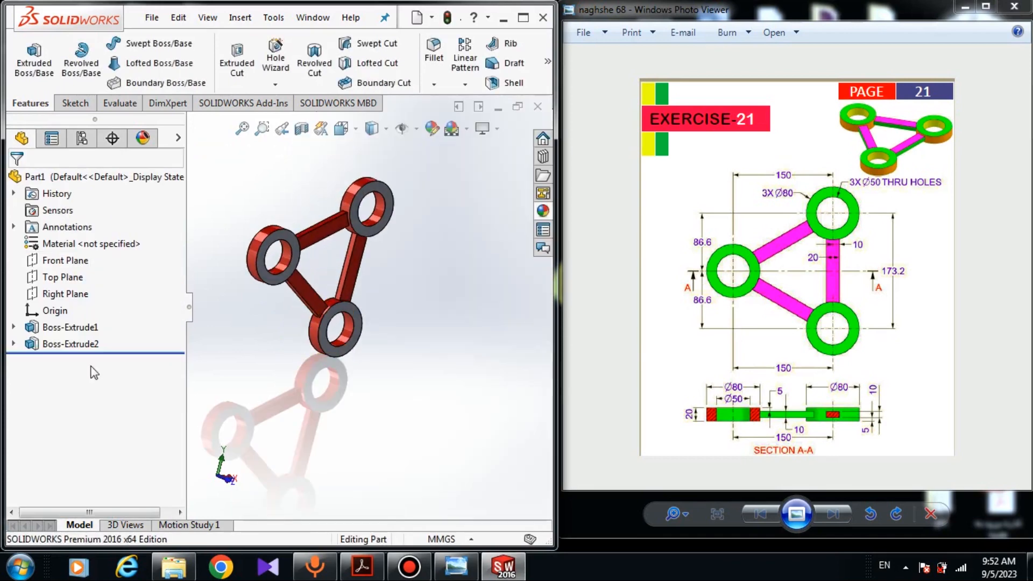
left_click(70, 344)
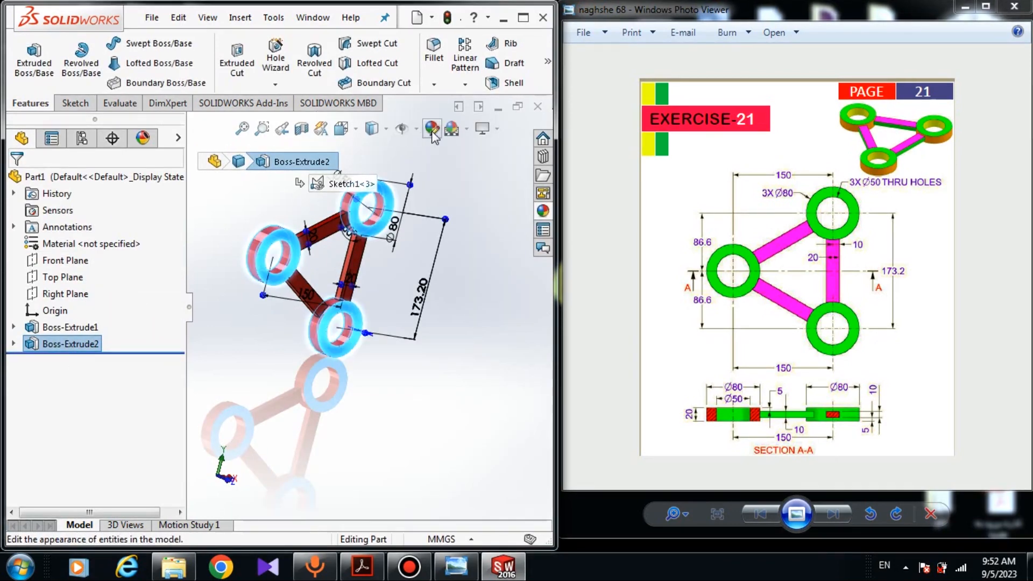
left_click(432, 132)
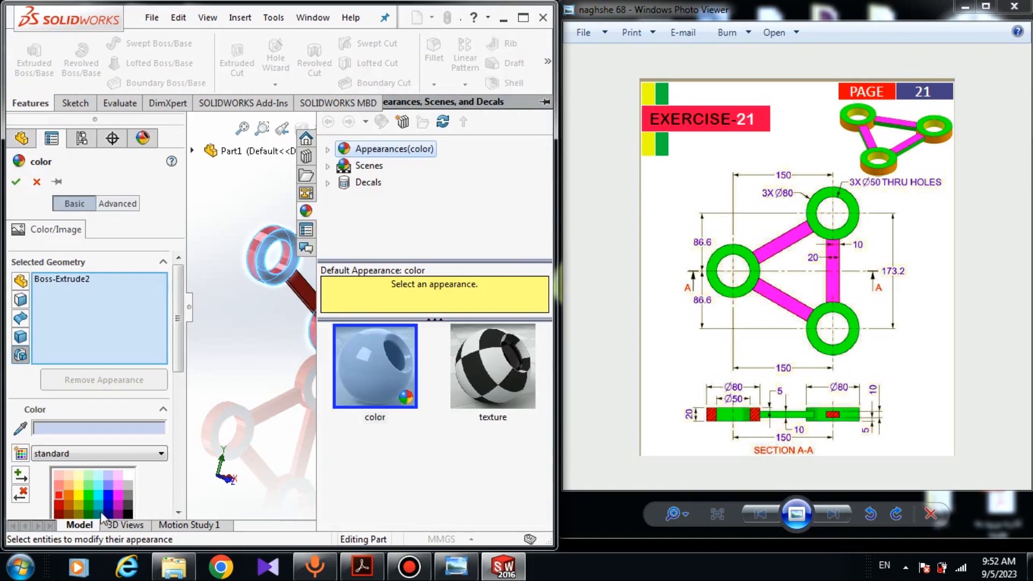
left_click(89, 496)
left_click(16, 181)
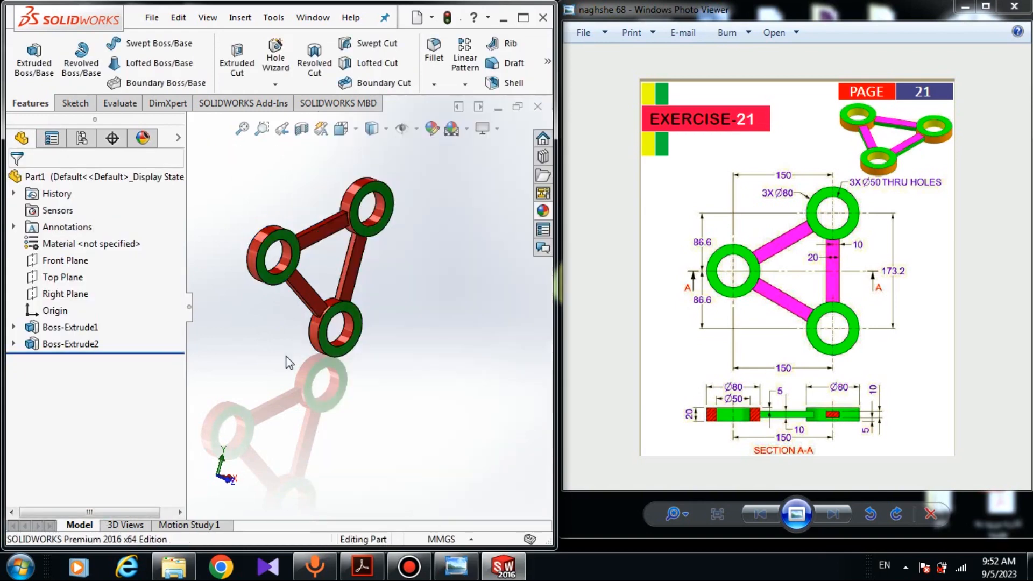
middle_click_drag(289, 362, 331, 277)
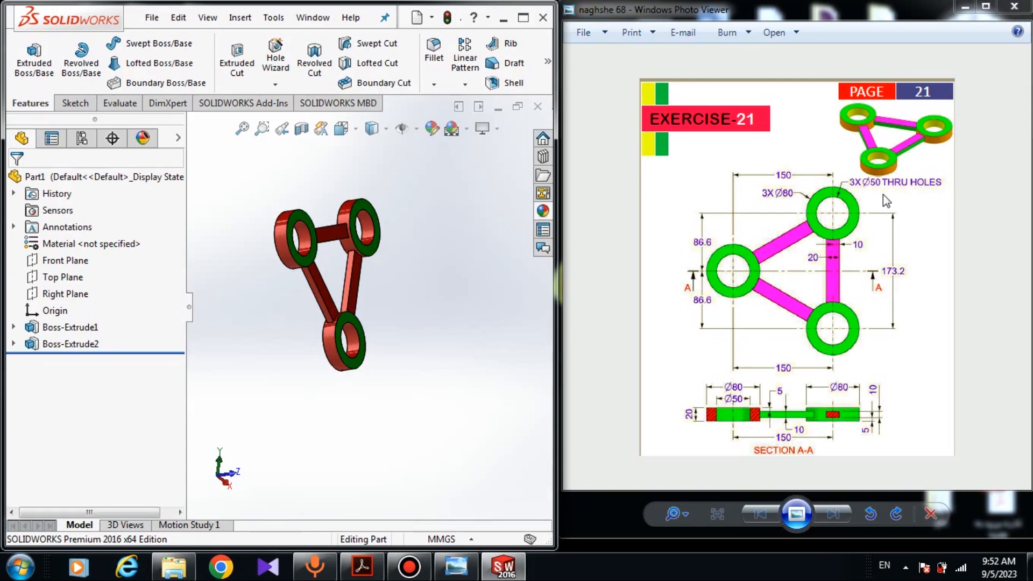
left_click(968, 8)
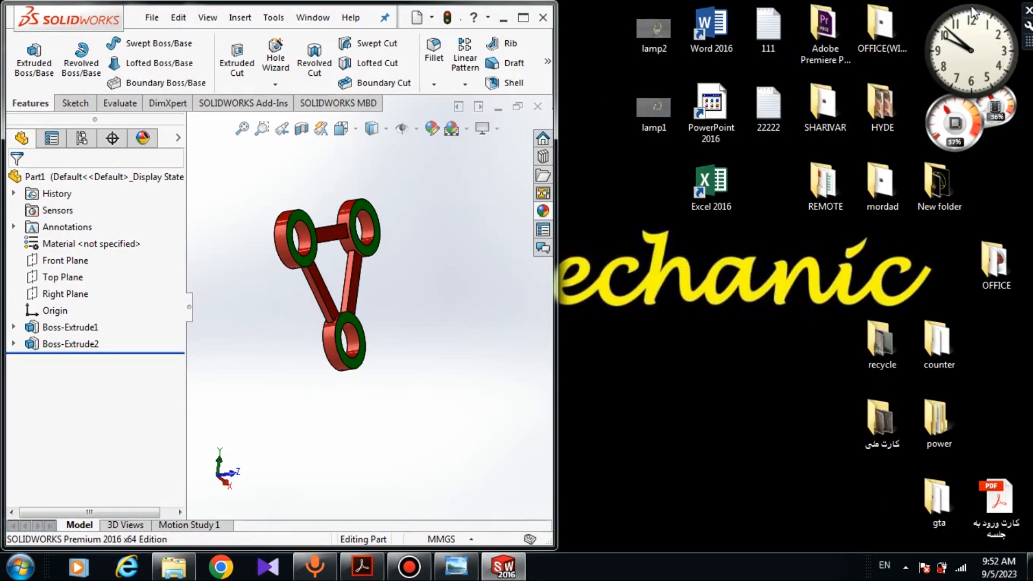